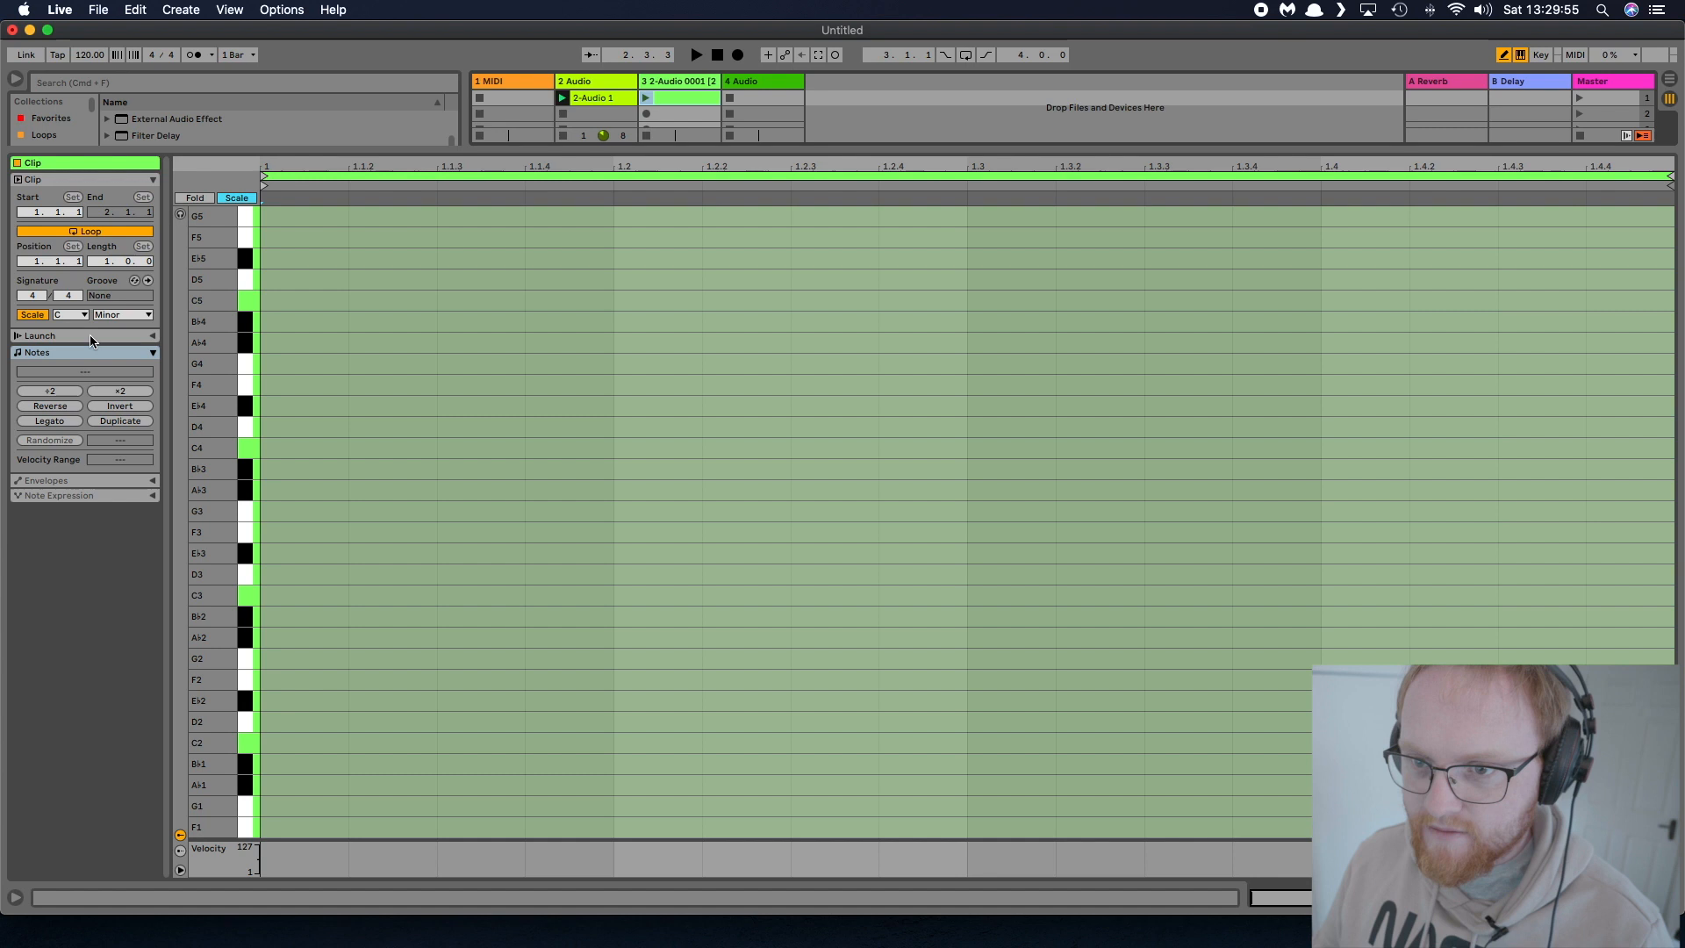
Set the clip's scale to Major Pentatonic and draw sixteenth notes G2, C3, E2, C3, A2 and D2 from the clip start
click(103, 314)
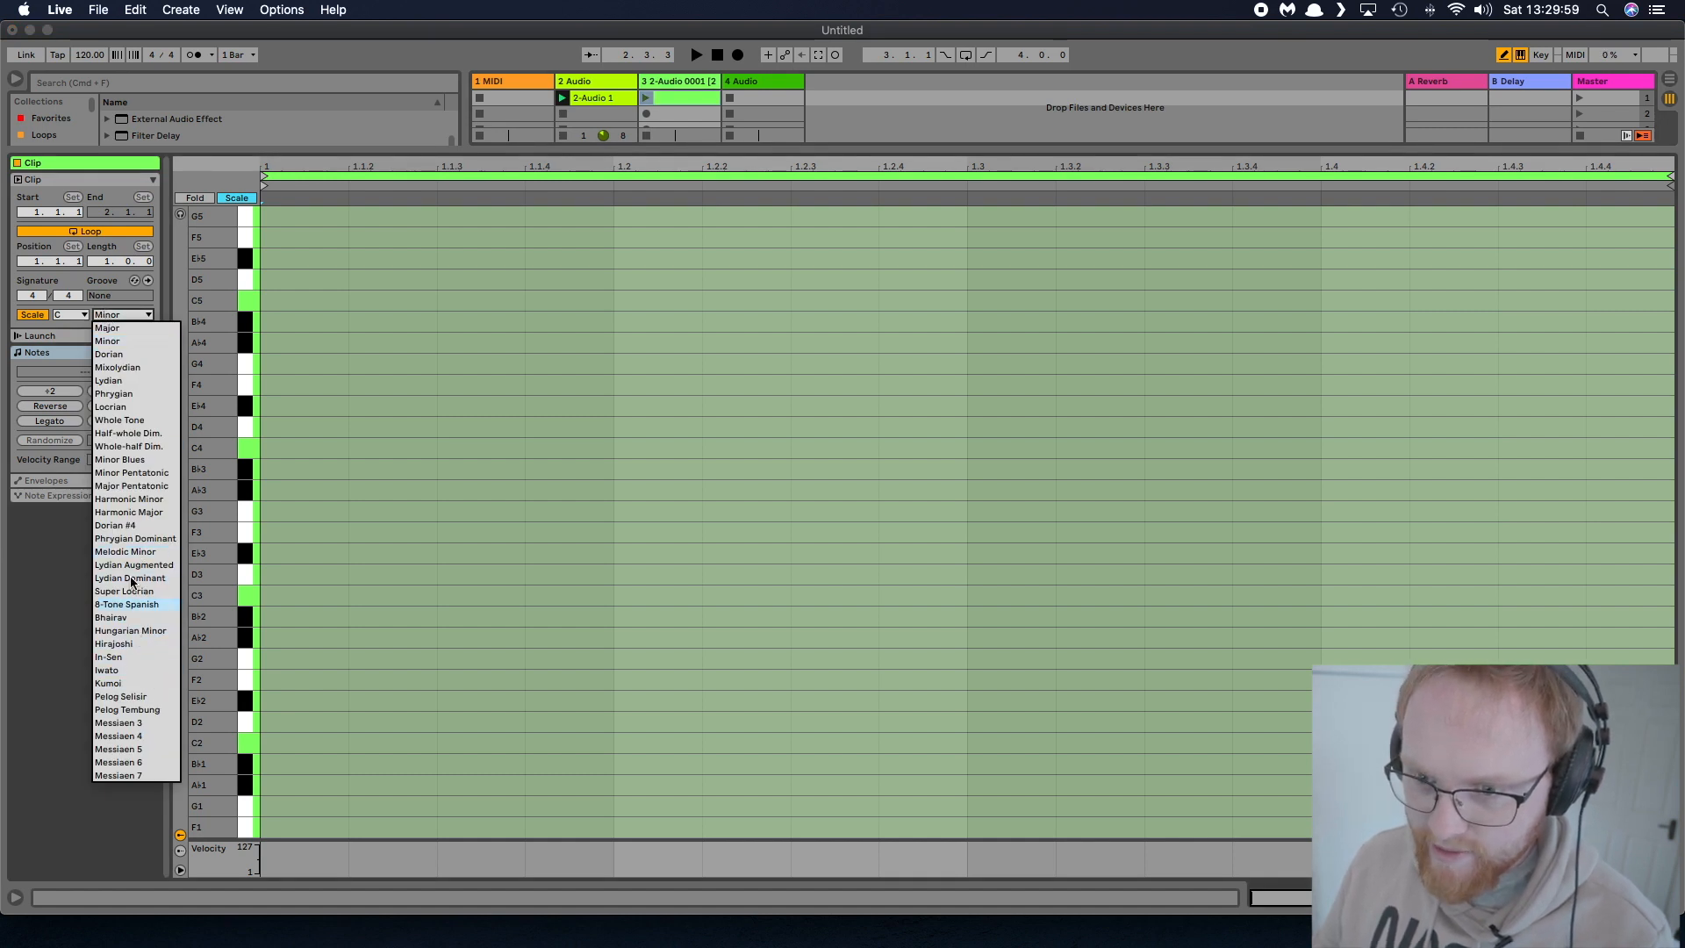
click(134, 485)
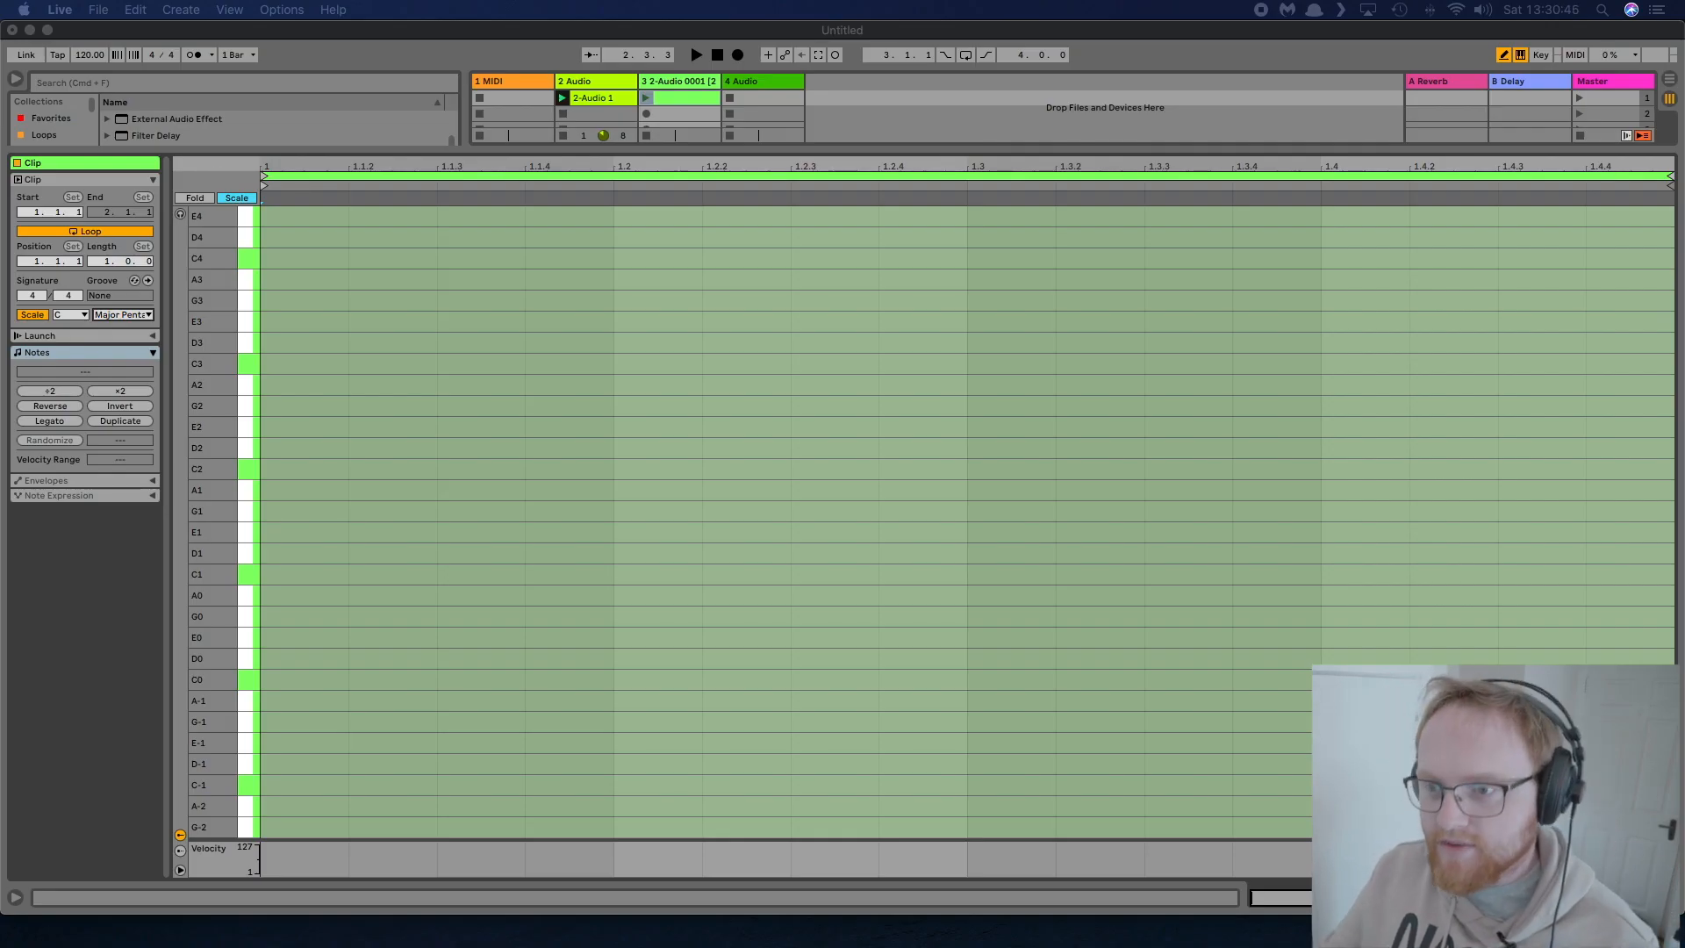
click(289, 406)
click(399, 364)
click(474, 427)
click(571, 363)
click(628, 383)
click(725, 447)
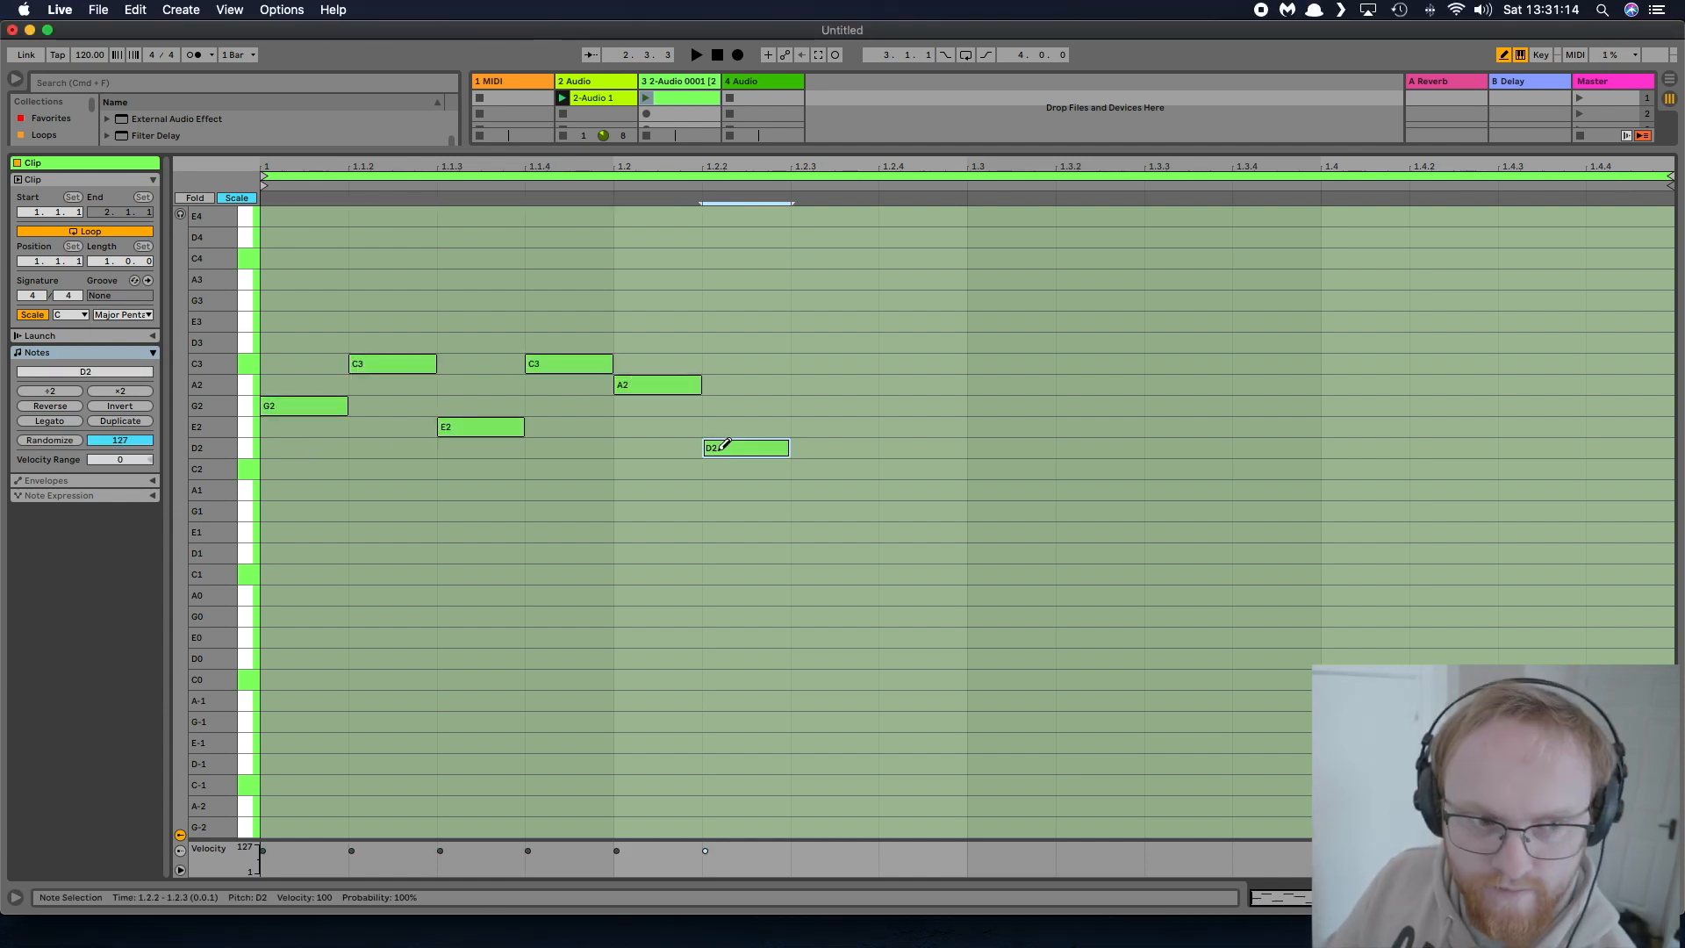
Continue the melody from 1.2.3 with sixteenth notes E2, D2, G2, G2, C3 and A2
click(803, 427)
click(906, 447)
click(992, 406)
click(1075, 406)
click(1194, 427)
key(Up)
key(Up)
key(Up)
click(1281, 384)
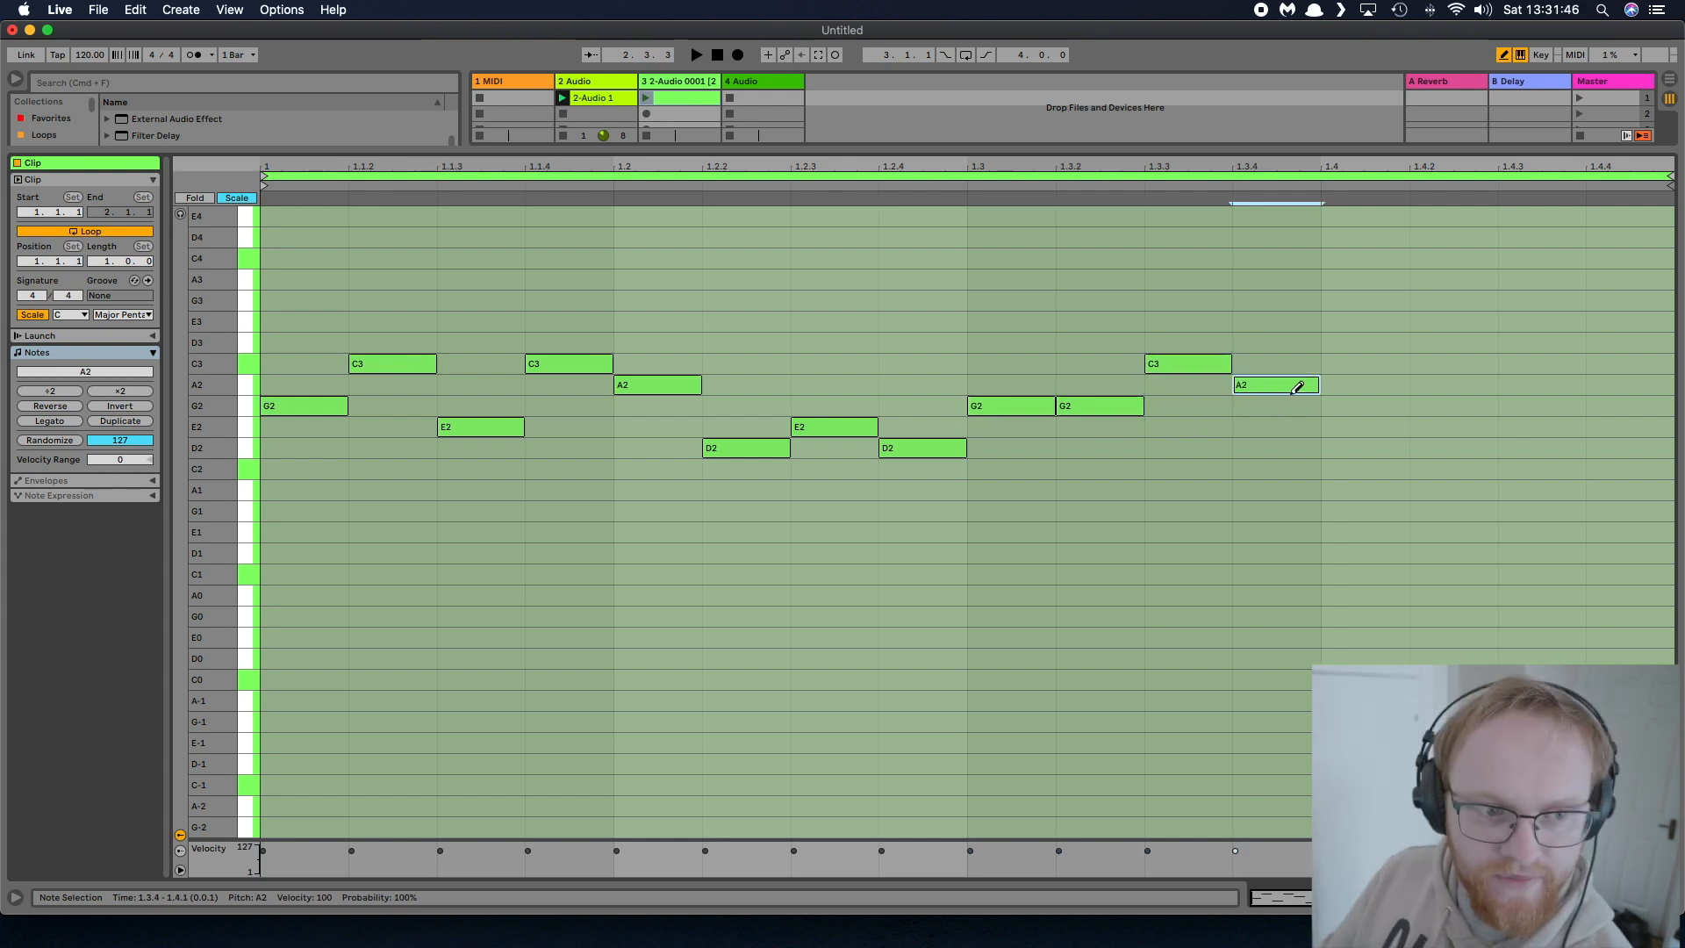
Fill the last beat from 1.4.1 with sixteenth notes E2, E2, D2 and C2
click(1357, 426)
click(1436, 425)
click(1527, 448)
click(1615, 468)
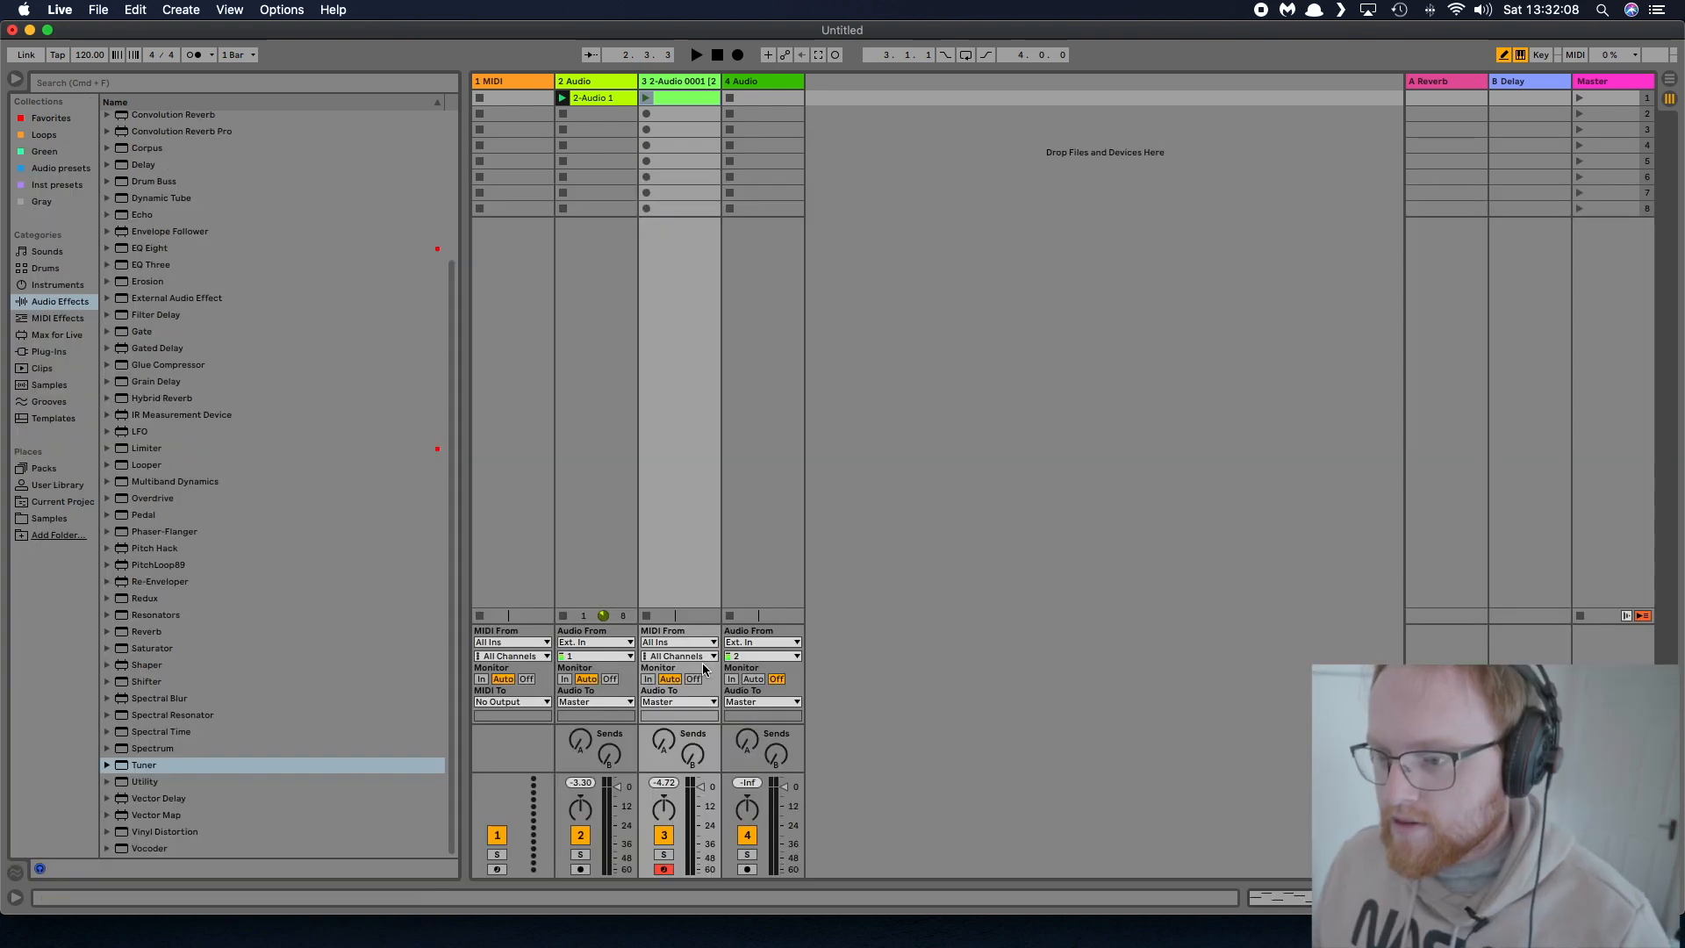
Solo track 3 and launch its MIDI clip to audition the melody, stopping playback when done
click(669, 854)
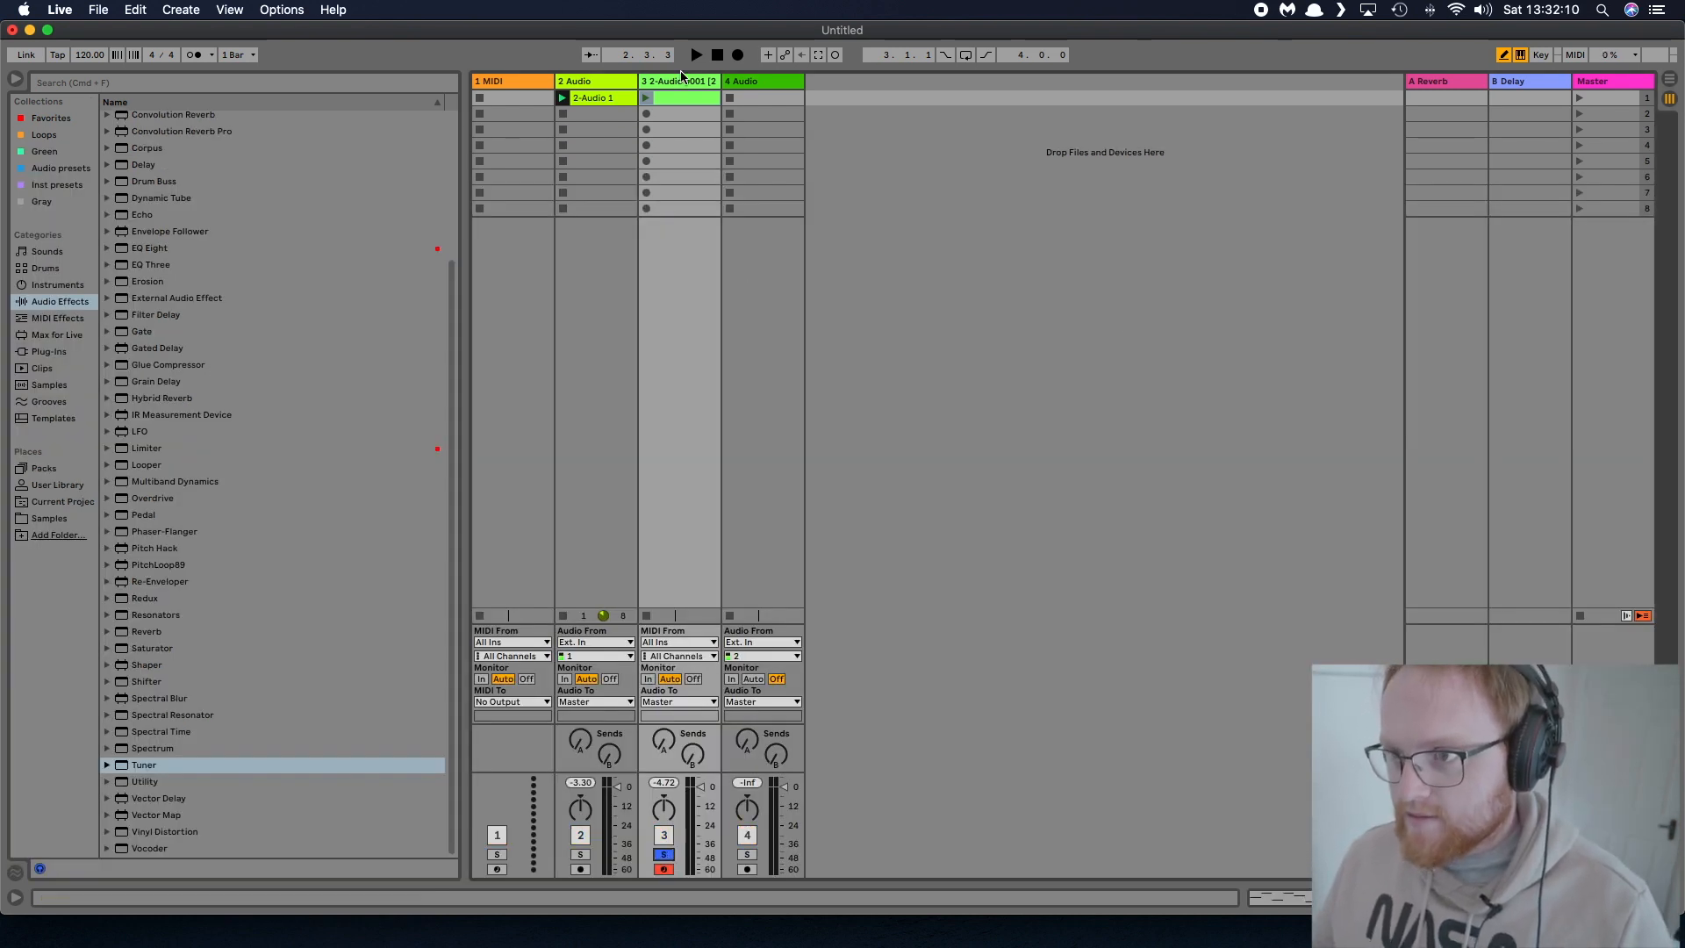
click(647, 97)
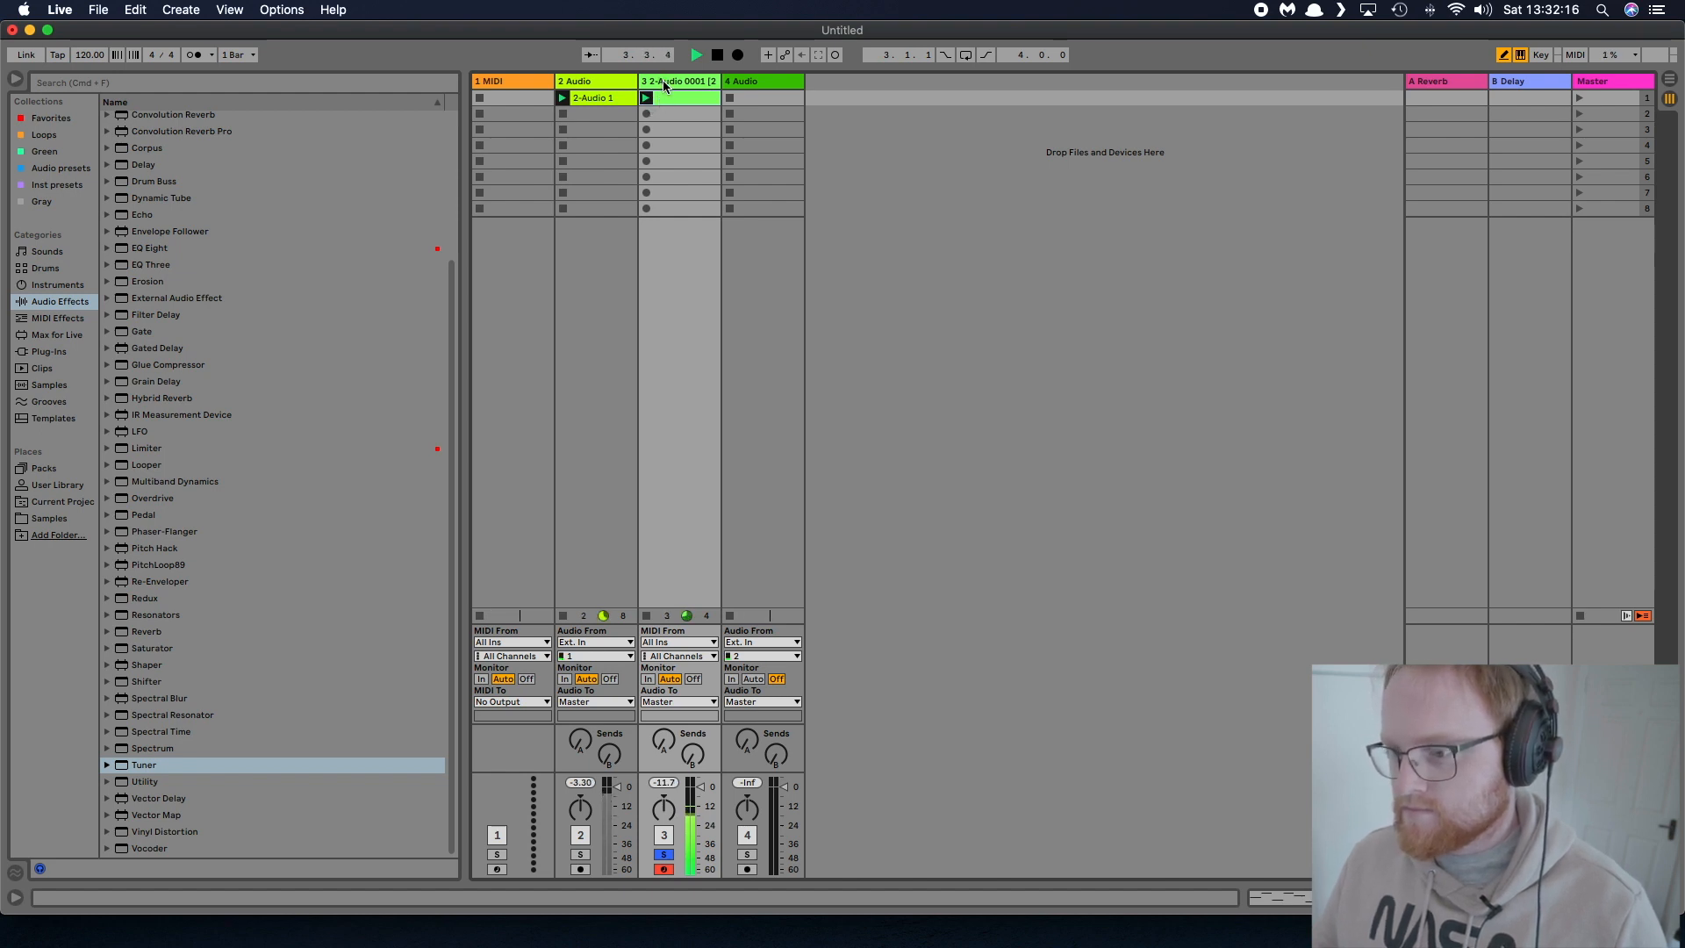
key(space)
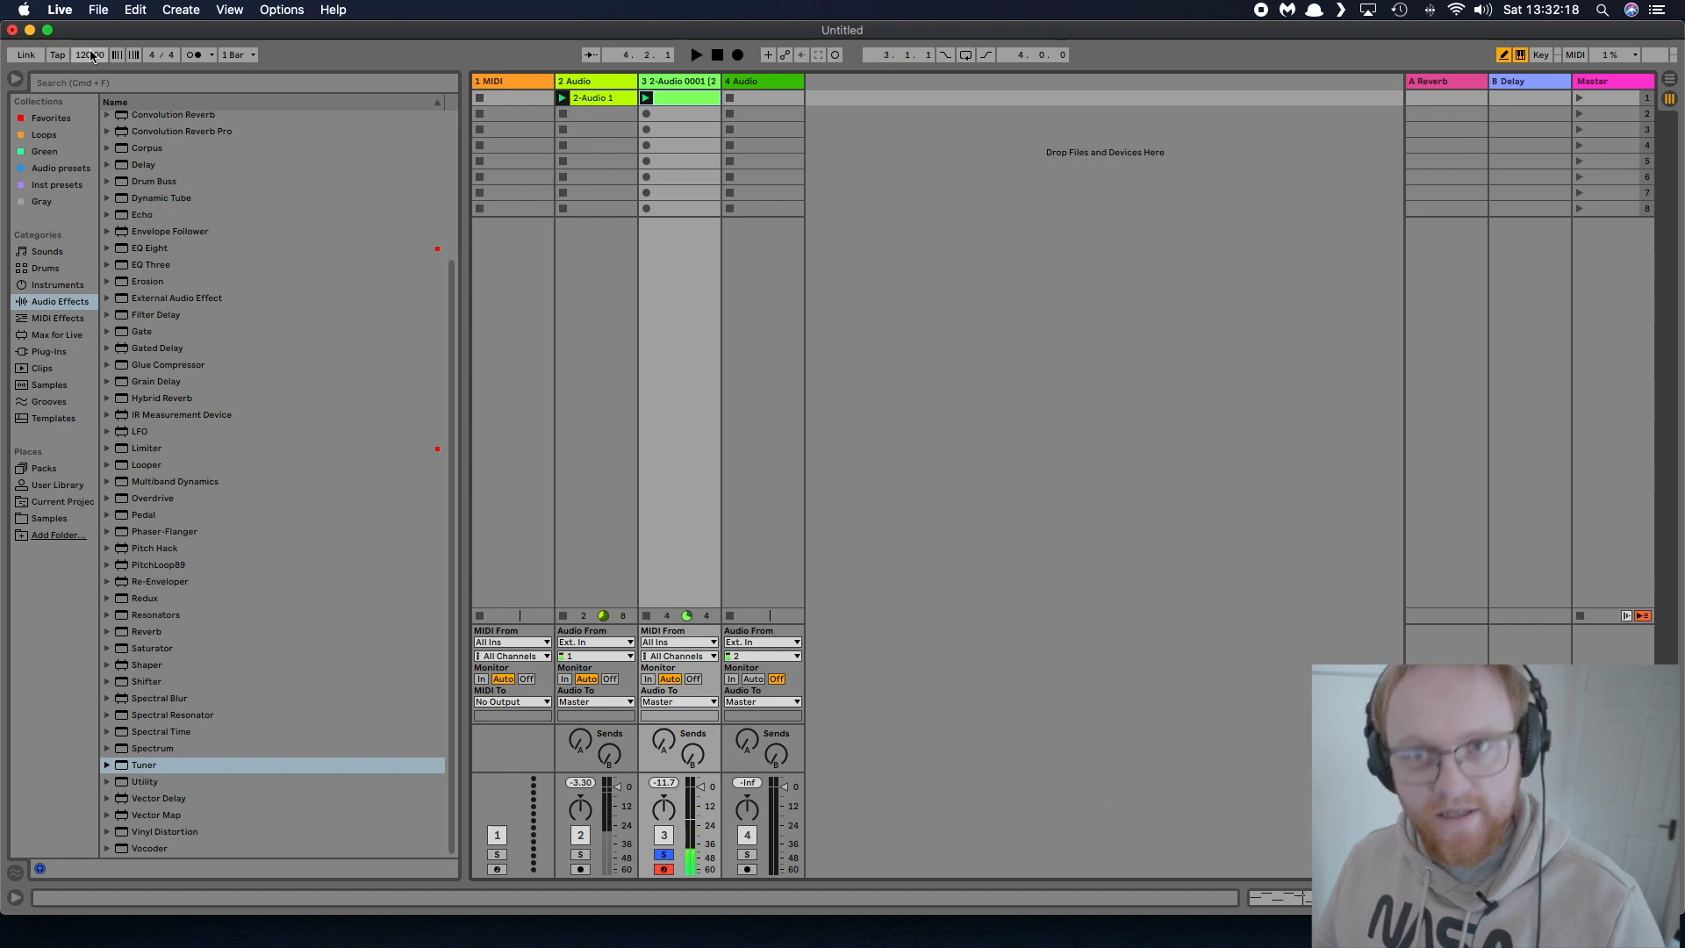
Slow the project tempo to 90 BPM while listening to the melody
drag(91, 55, 92, 80)
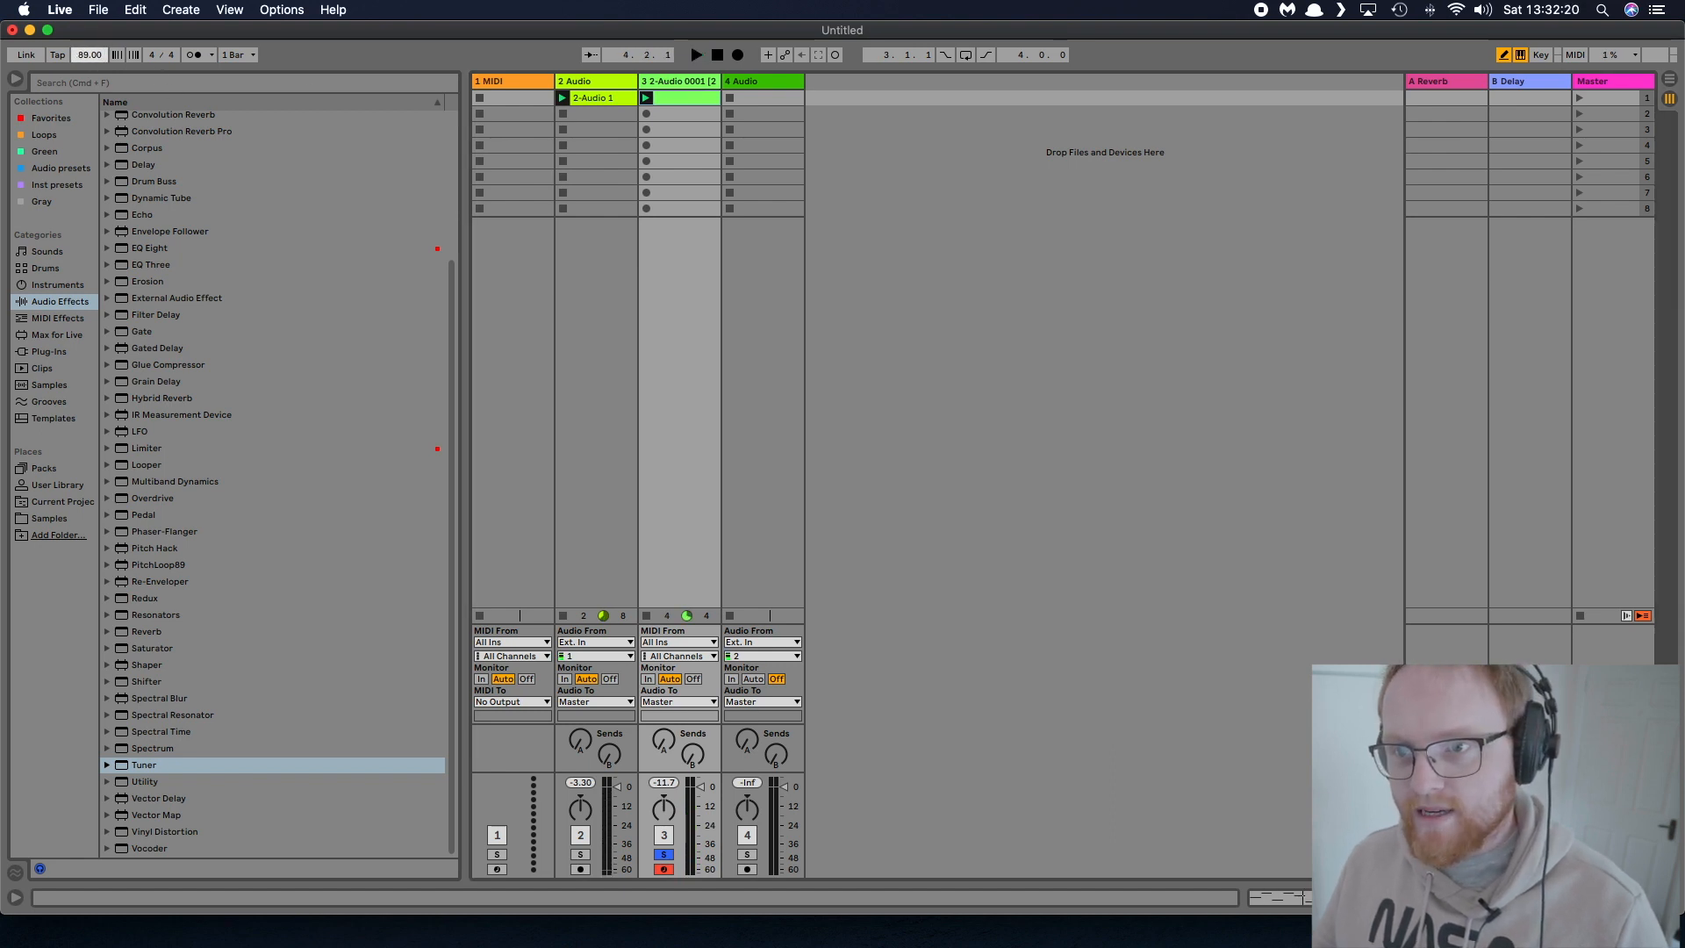
key(space)
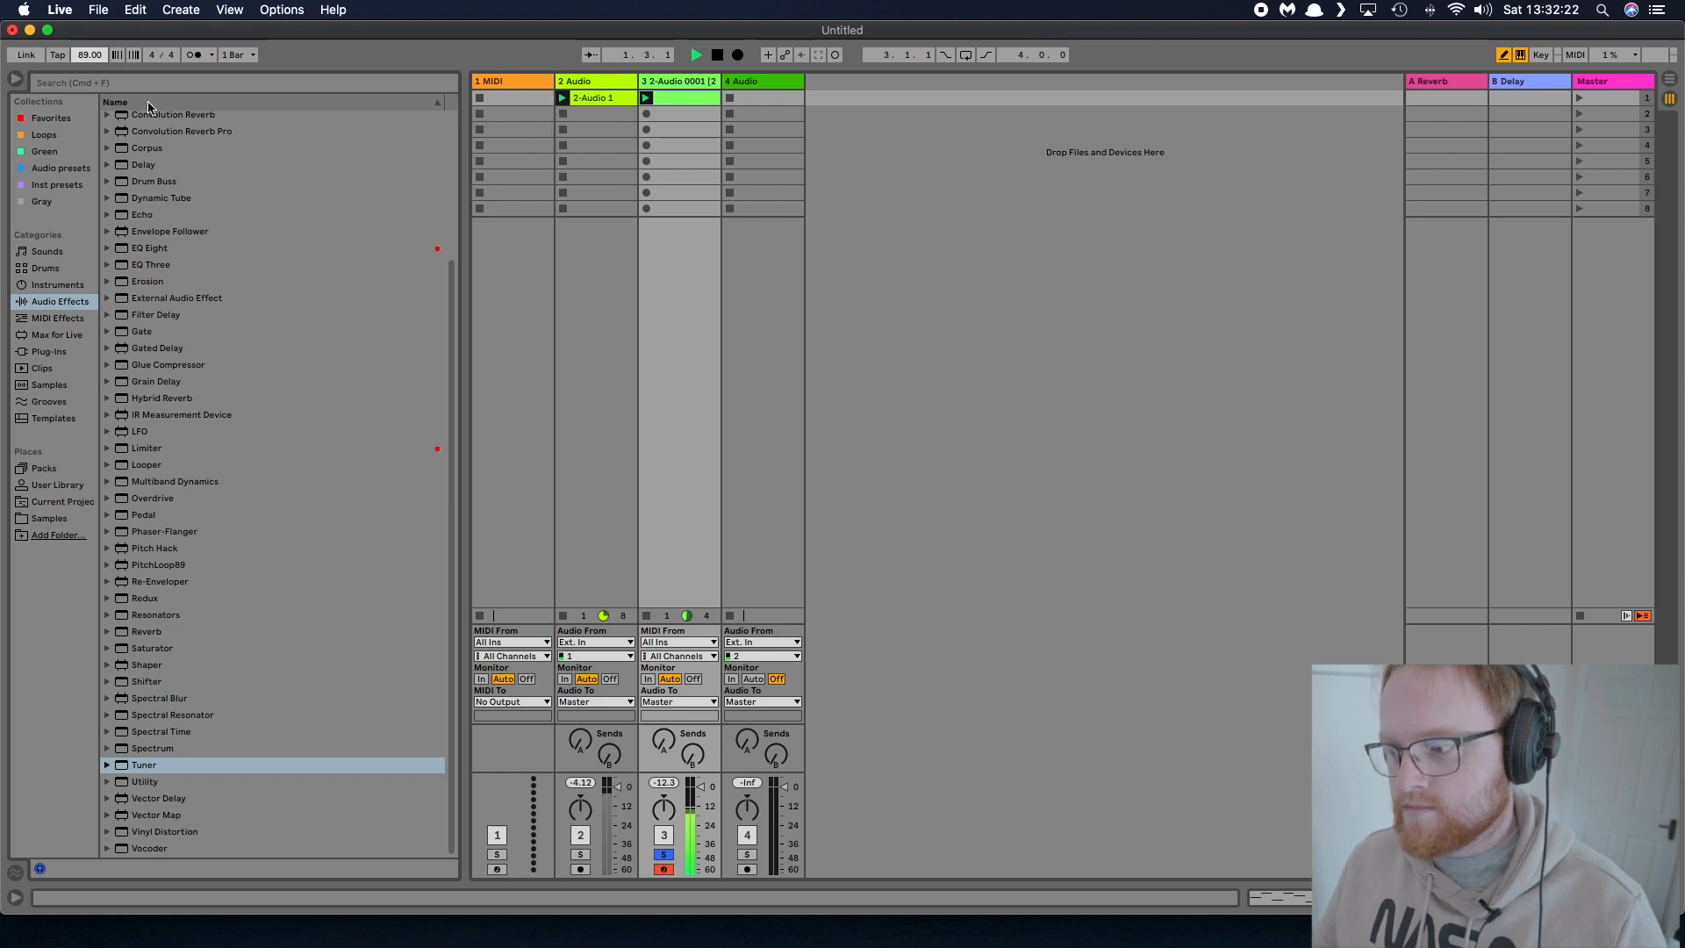
key(Up)
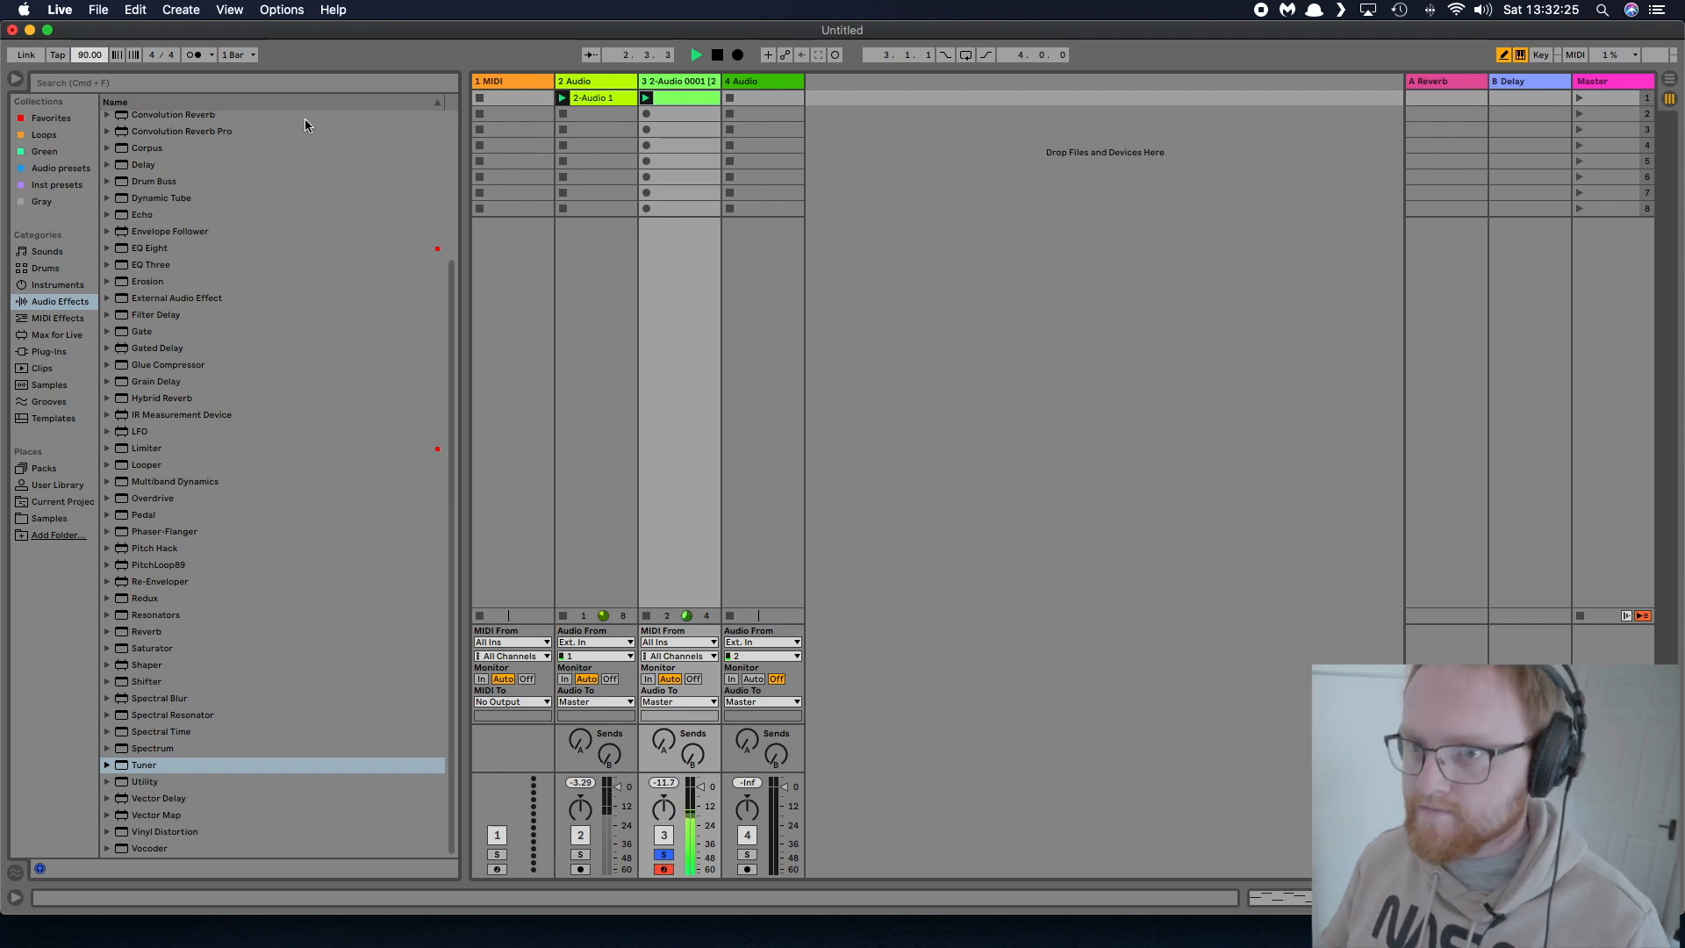
key(space)
Replace the paired G2 notes at 1.3 and paired E2 notes at 1.4 with single notes two sixteenths long, and play the result
double_click(708, 98)
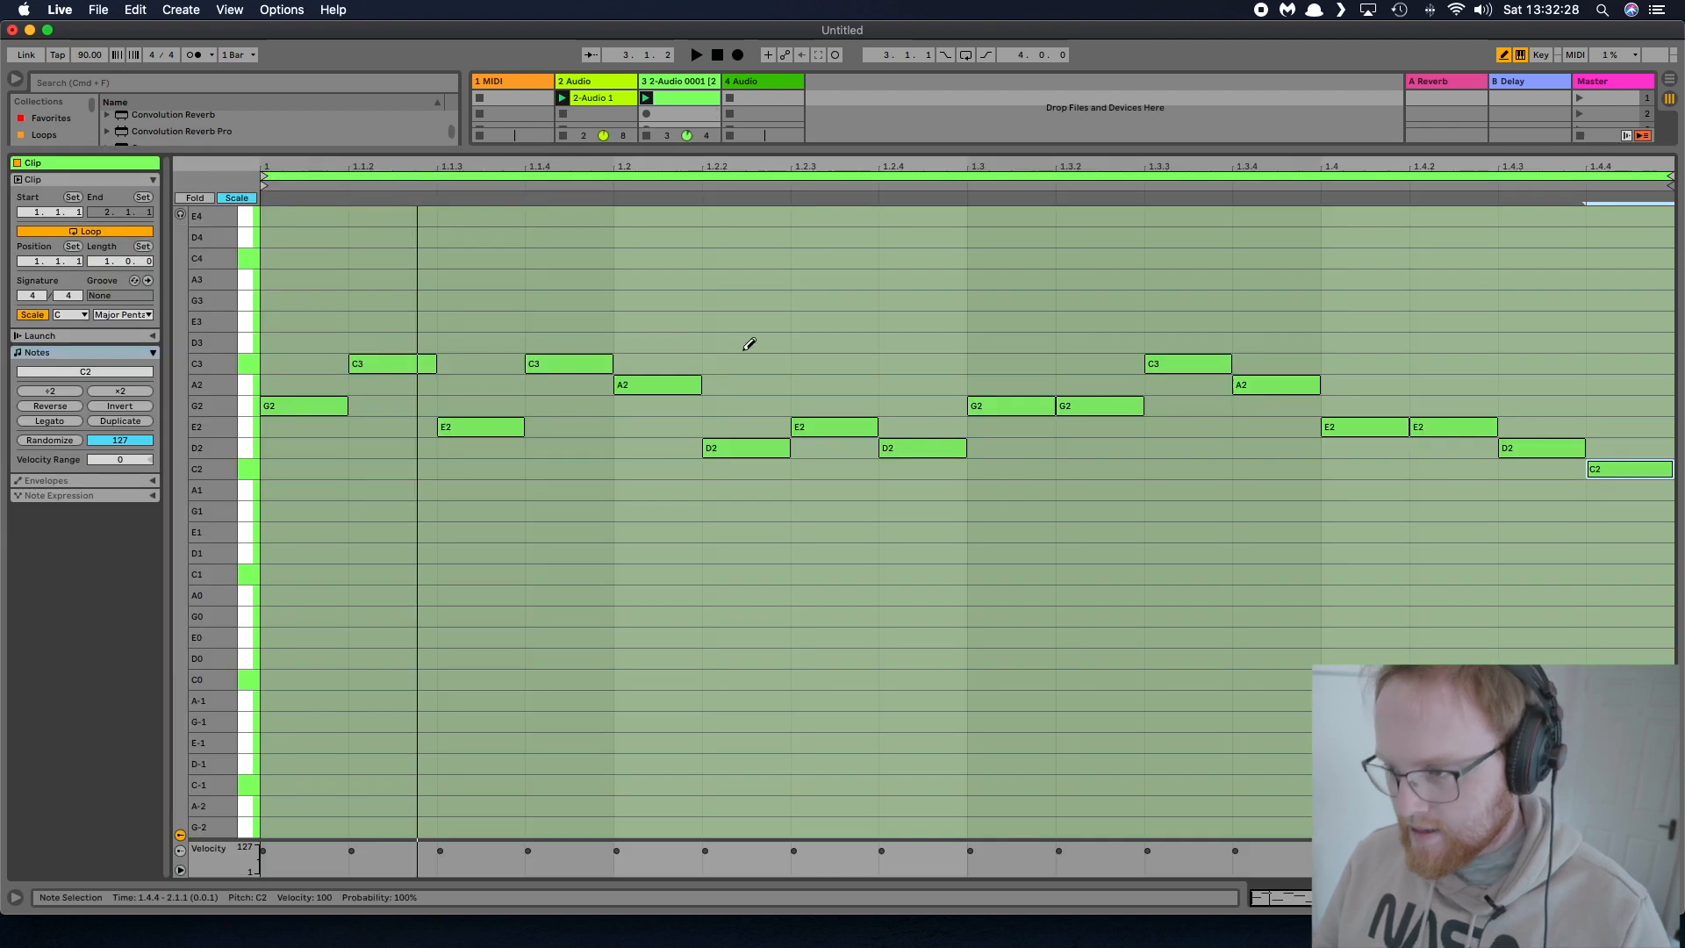
click(1021, 405)
click(1064, 405)
click(1027, 407)
drag(1055, 405, 1142, 406)
click(1457, 427)
drag(1407, 429, 1498, 437)
key(space)
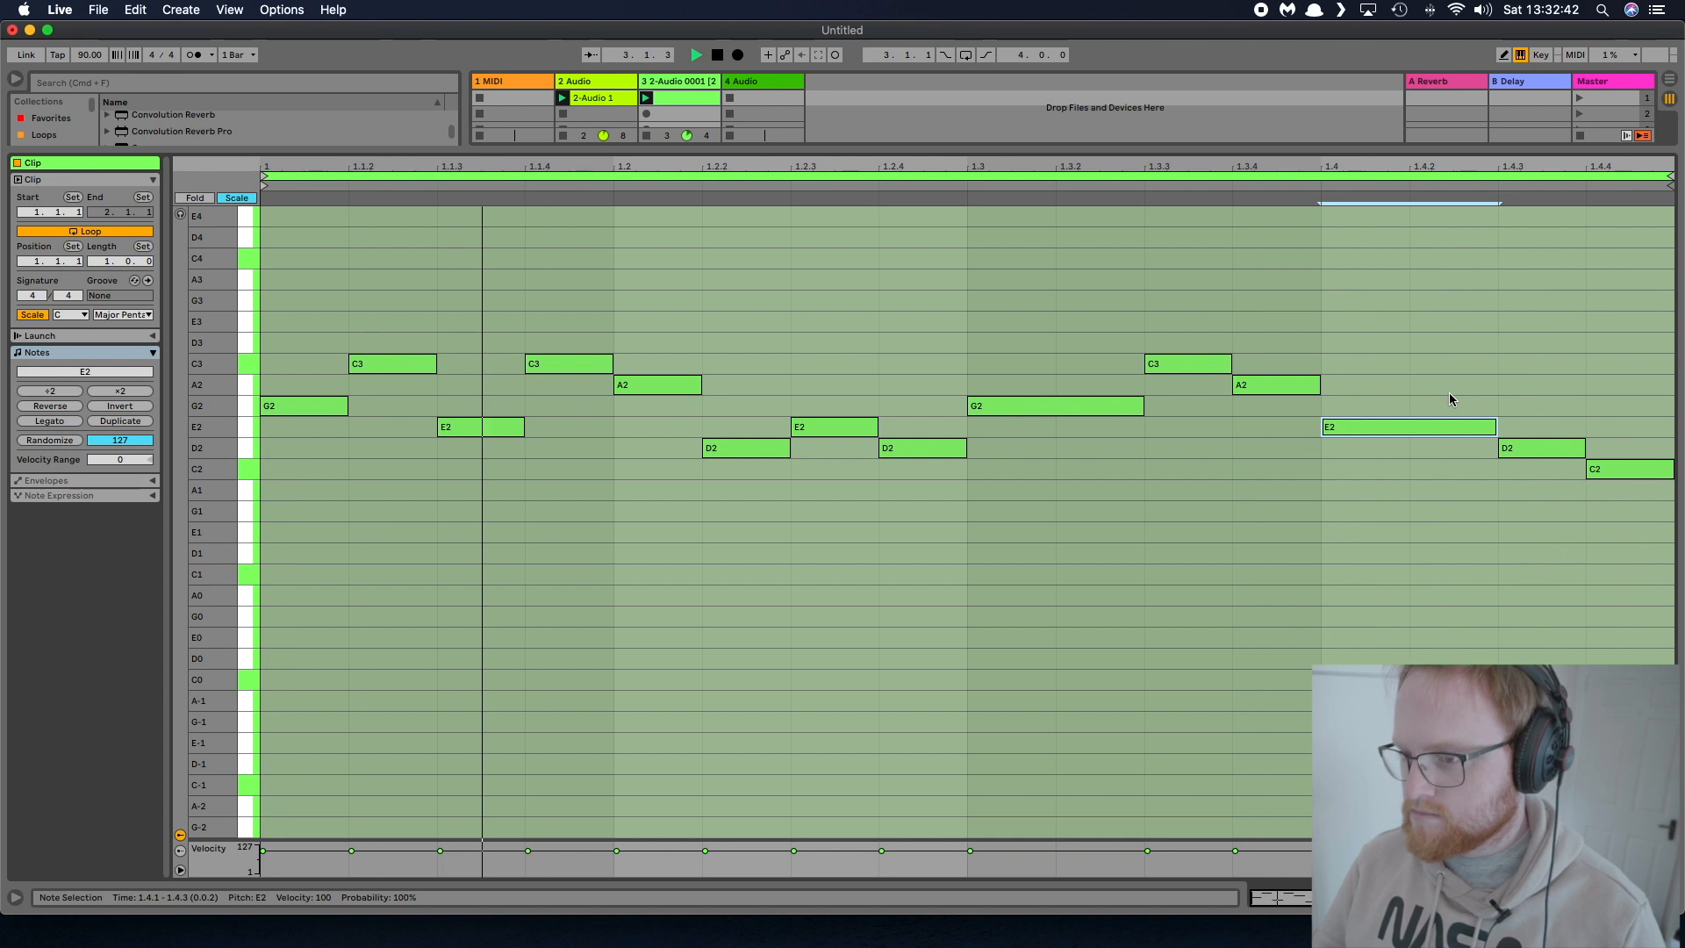
key(super+alt+l)
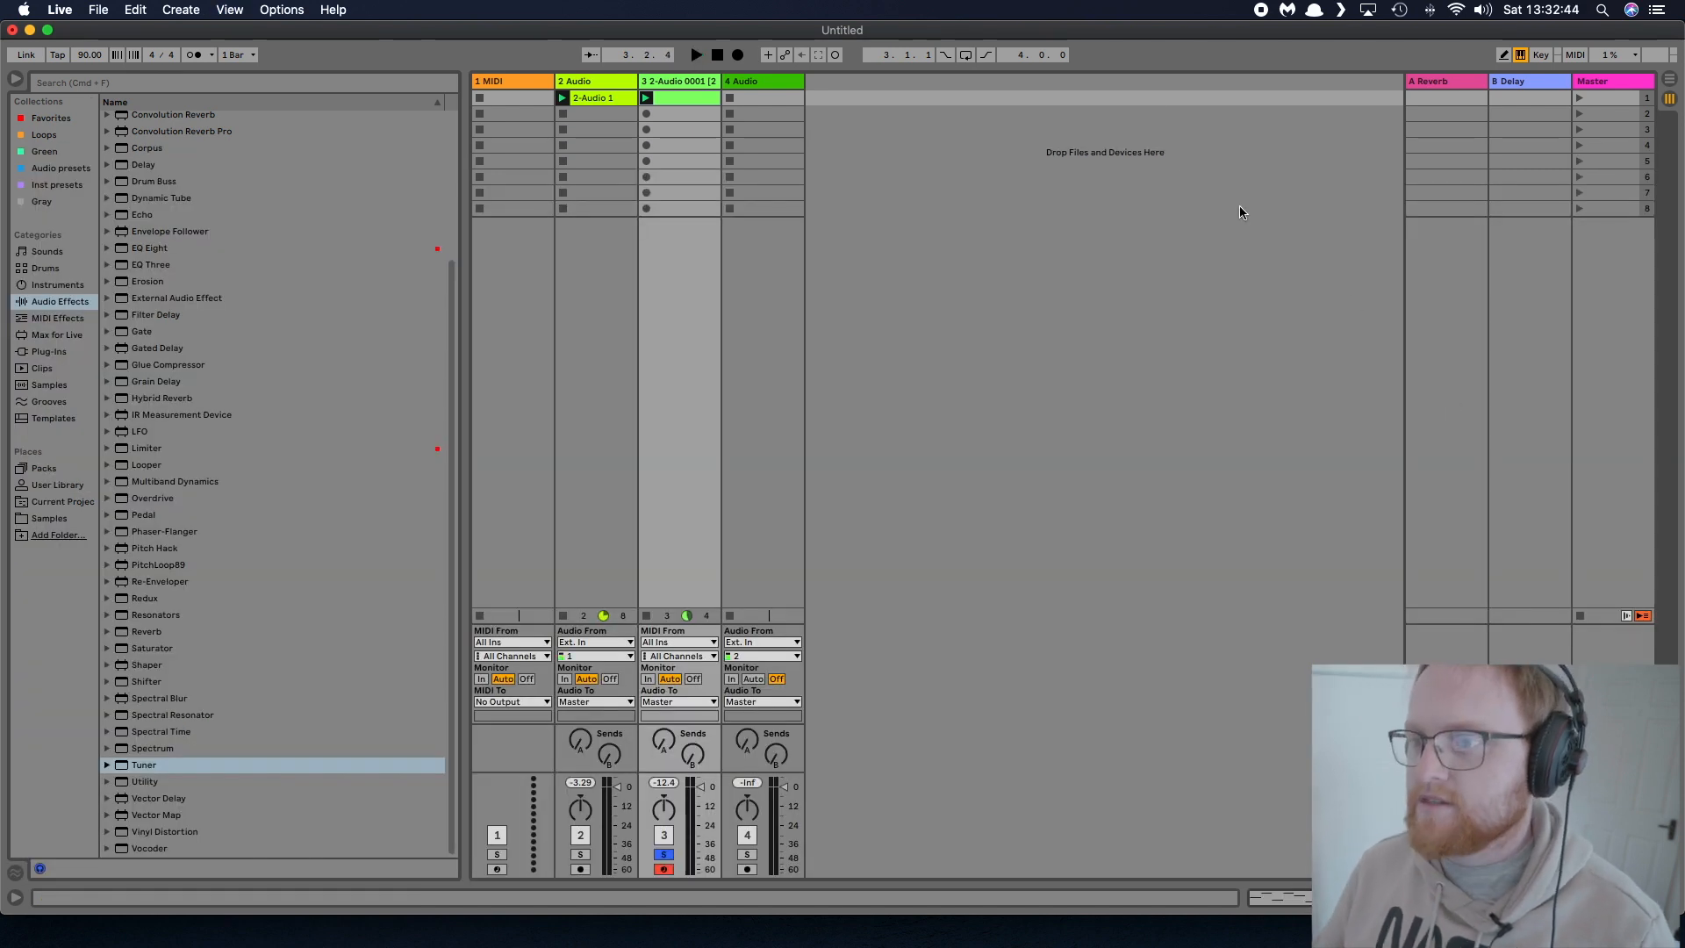
Give track 3's sampler volume envelope a 2.25 s decay and -inf dB sustain, and audition its reverb send, leaving it at -inf dB
double_click(693, 80)
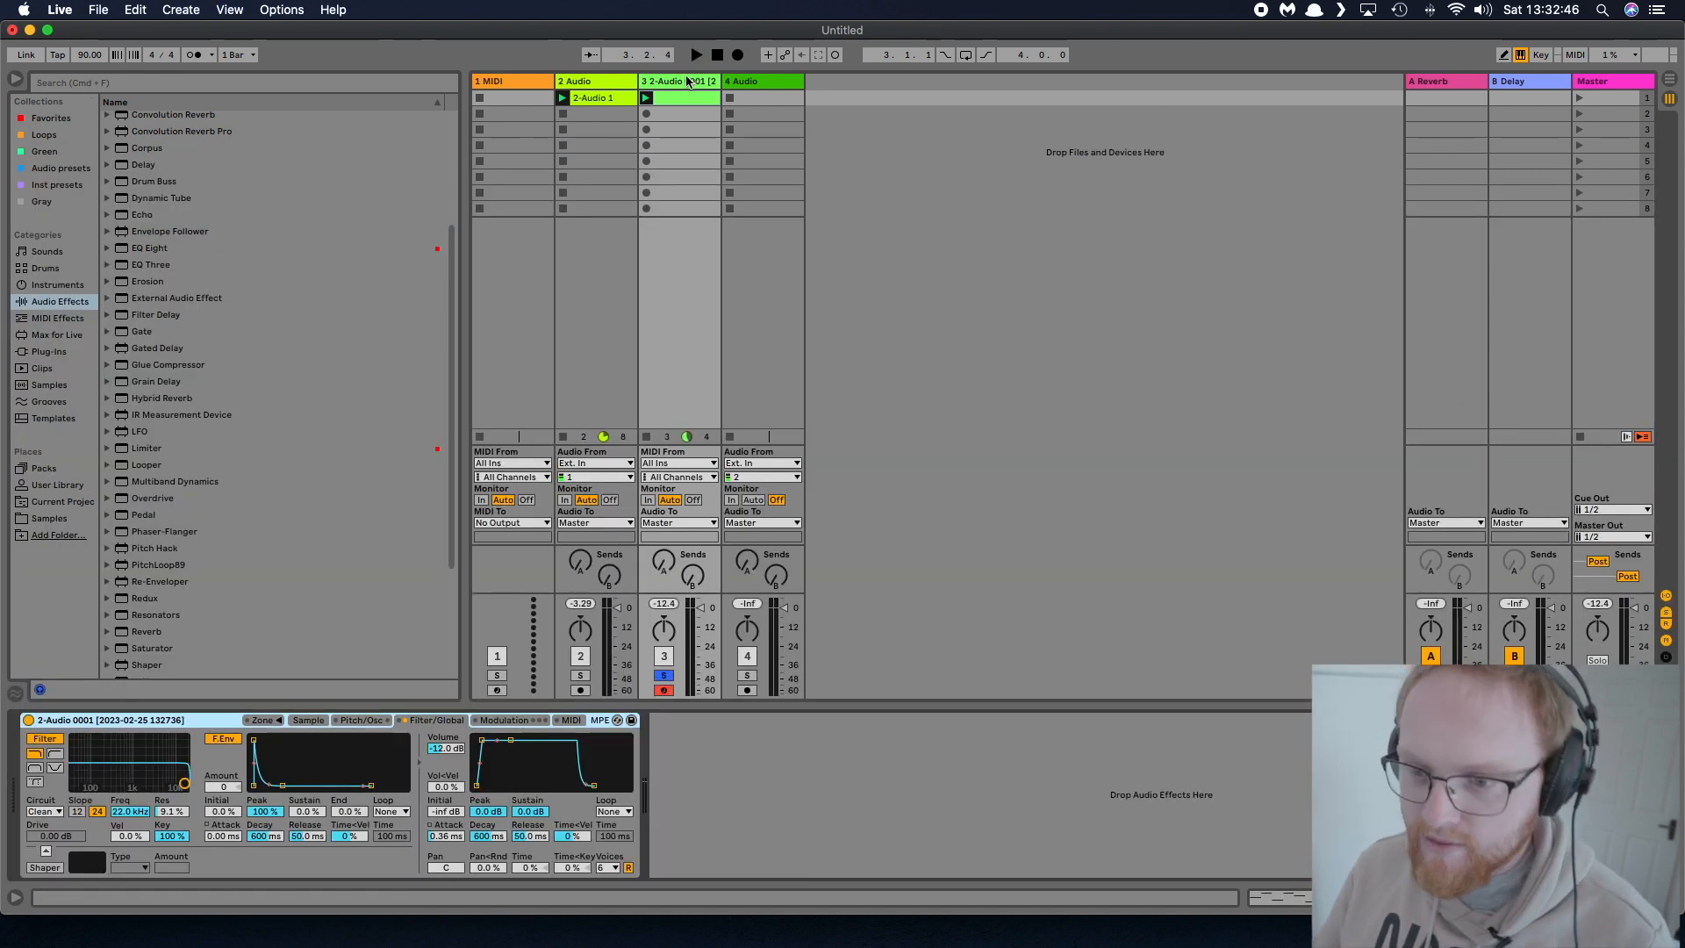
drag(511, 740, 517, 785)
key(space)
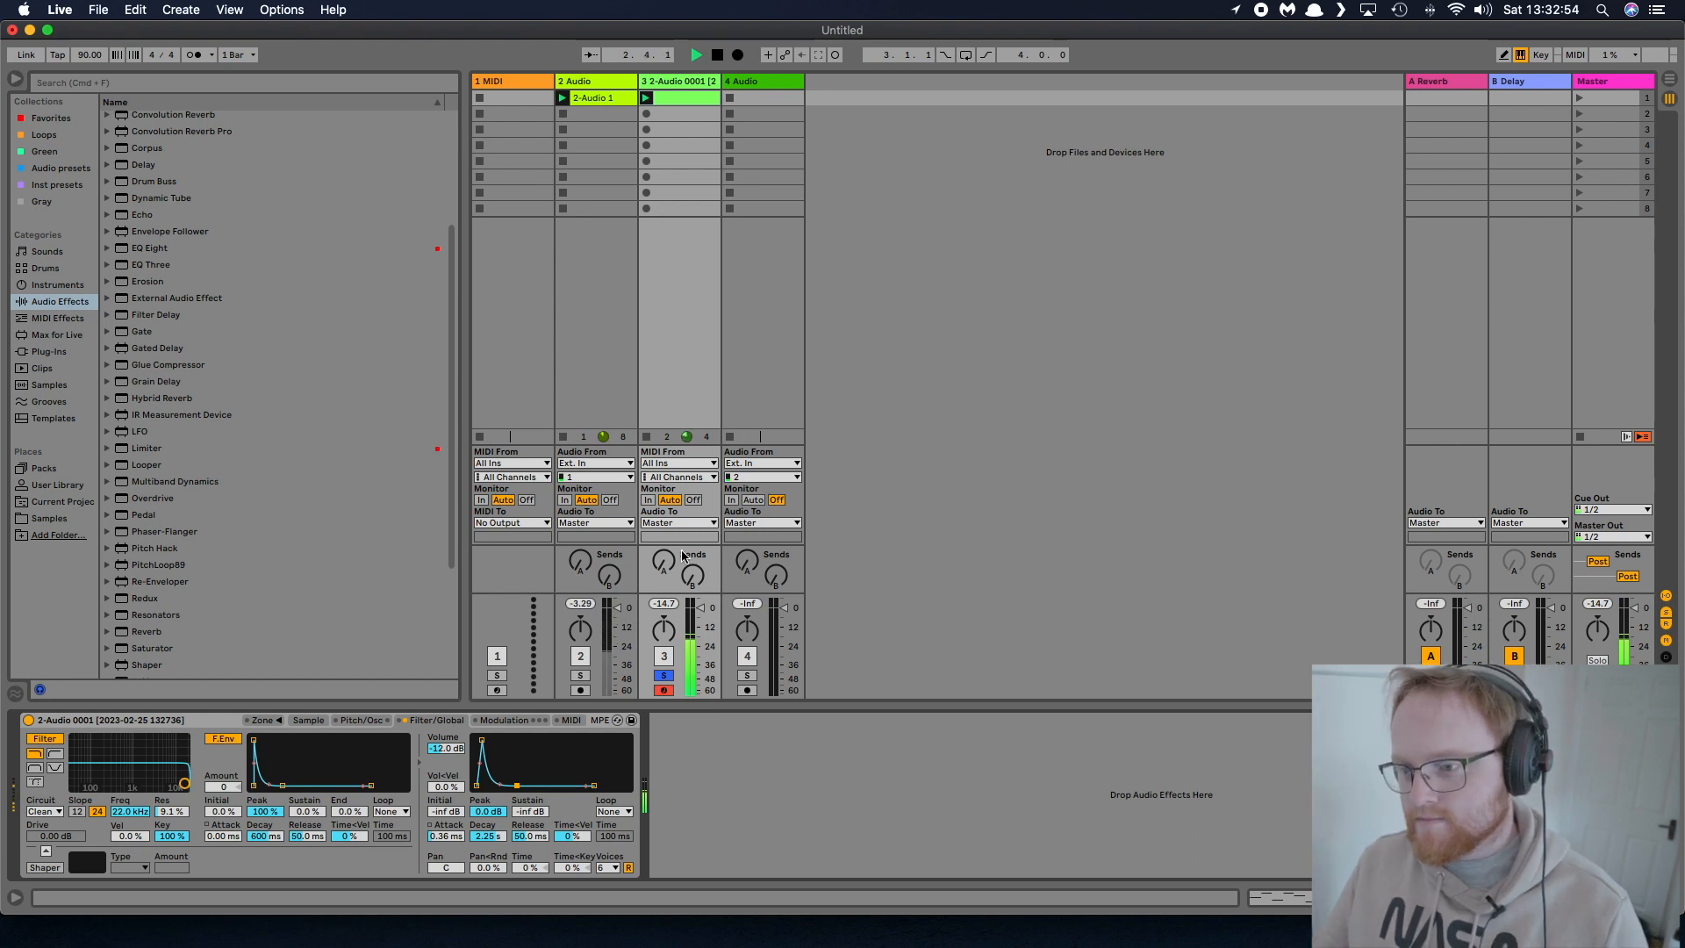
drag(664, 557, 663, 645)
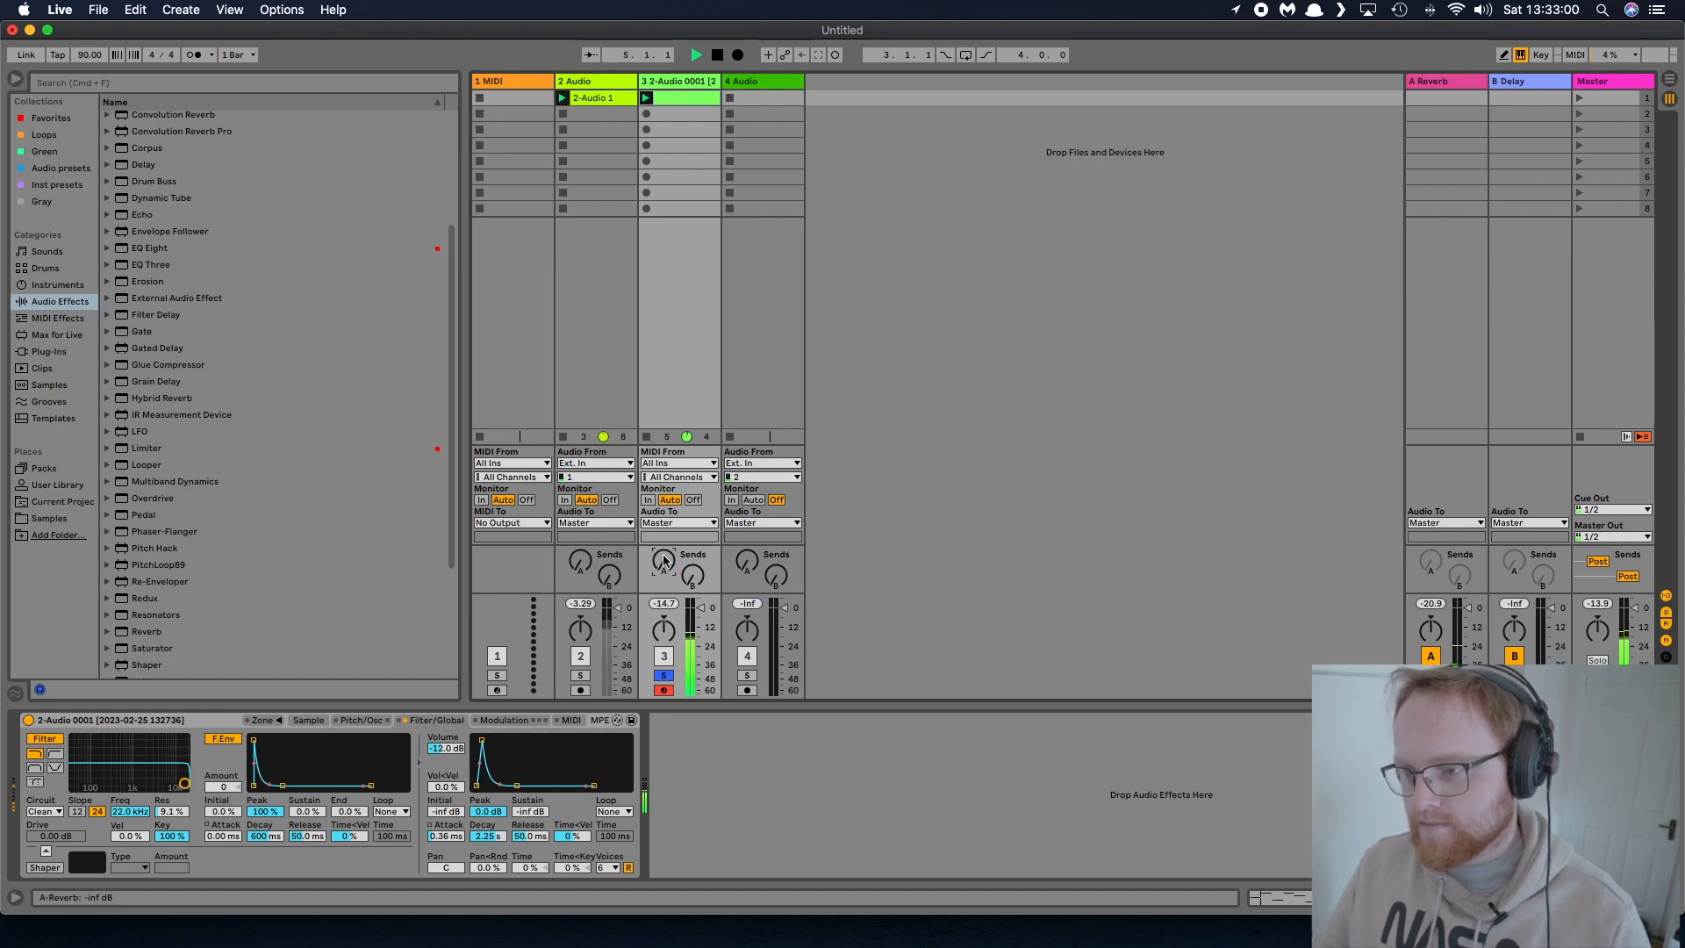
key(space)
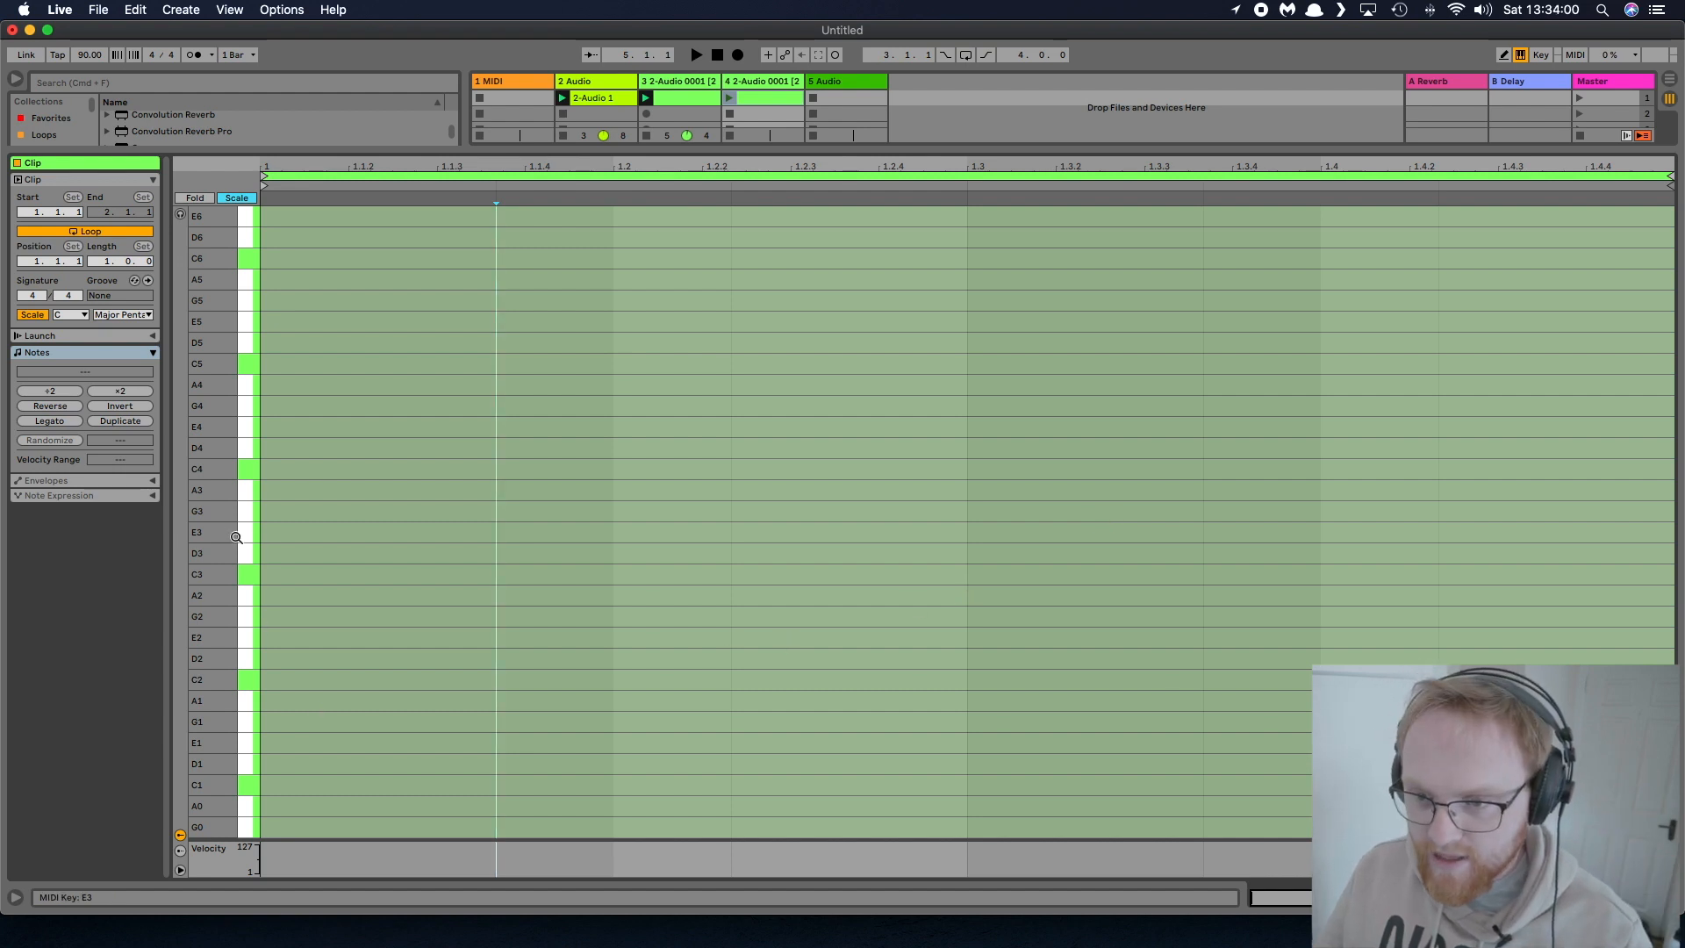
Draw a C3 note at the start of track 4's empty clip, add two more notes after it, and audition the part
double_click(269, 574)
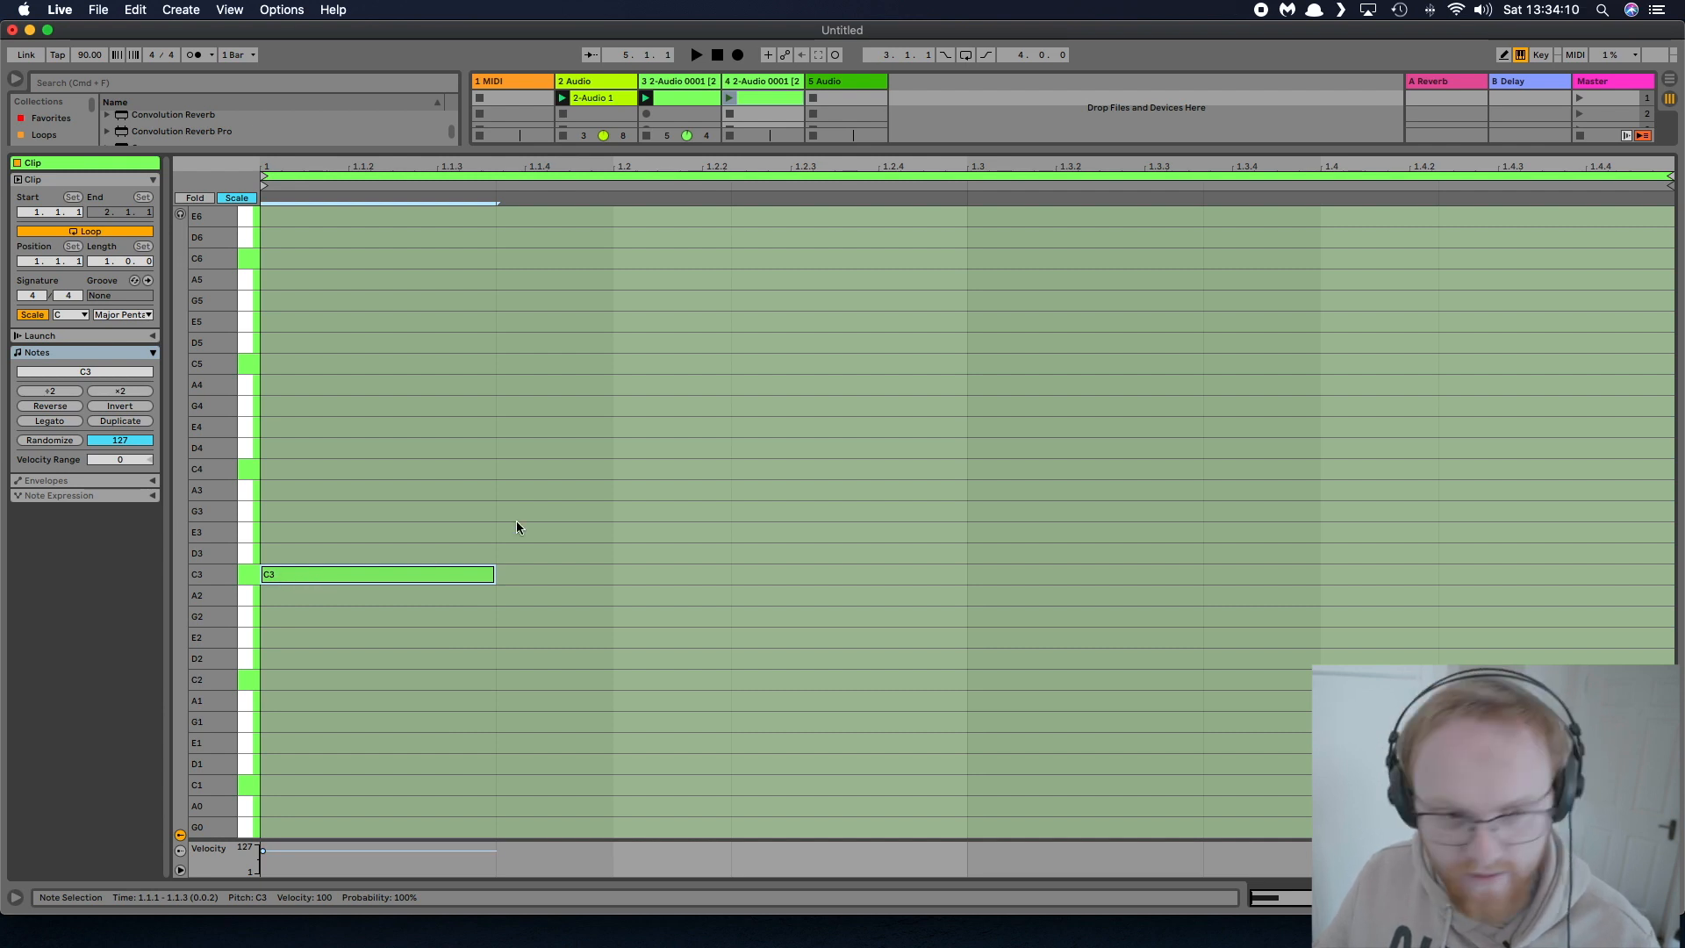
double_click(545, 490)
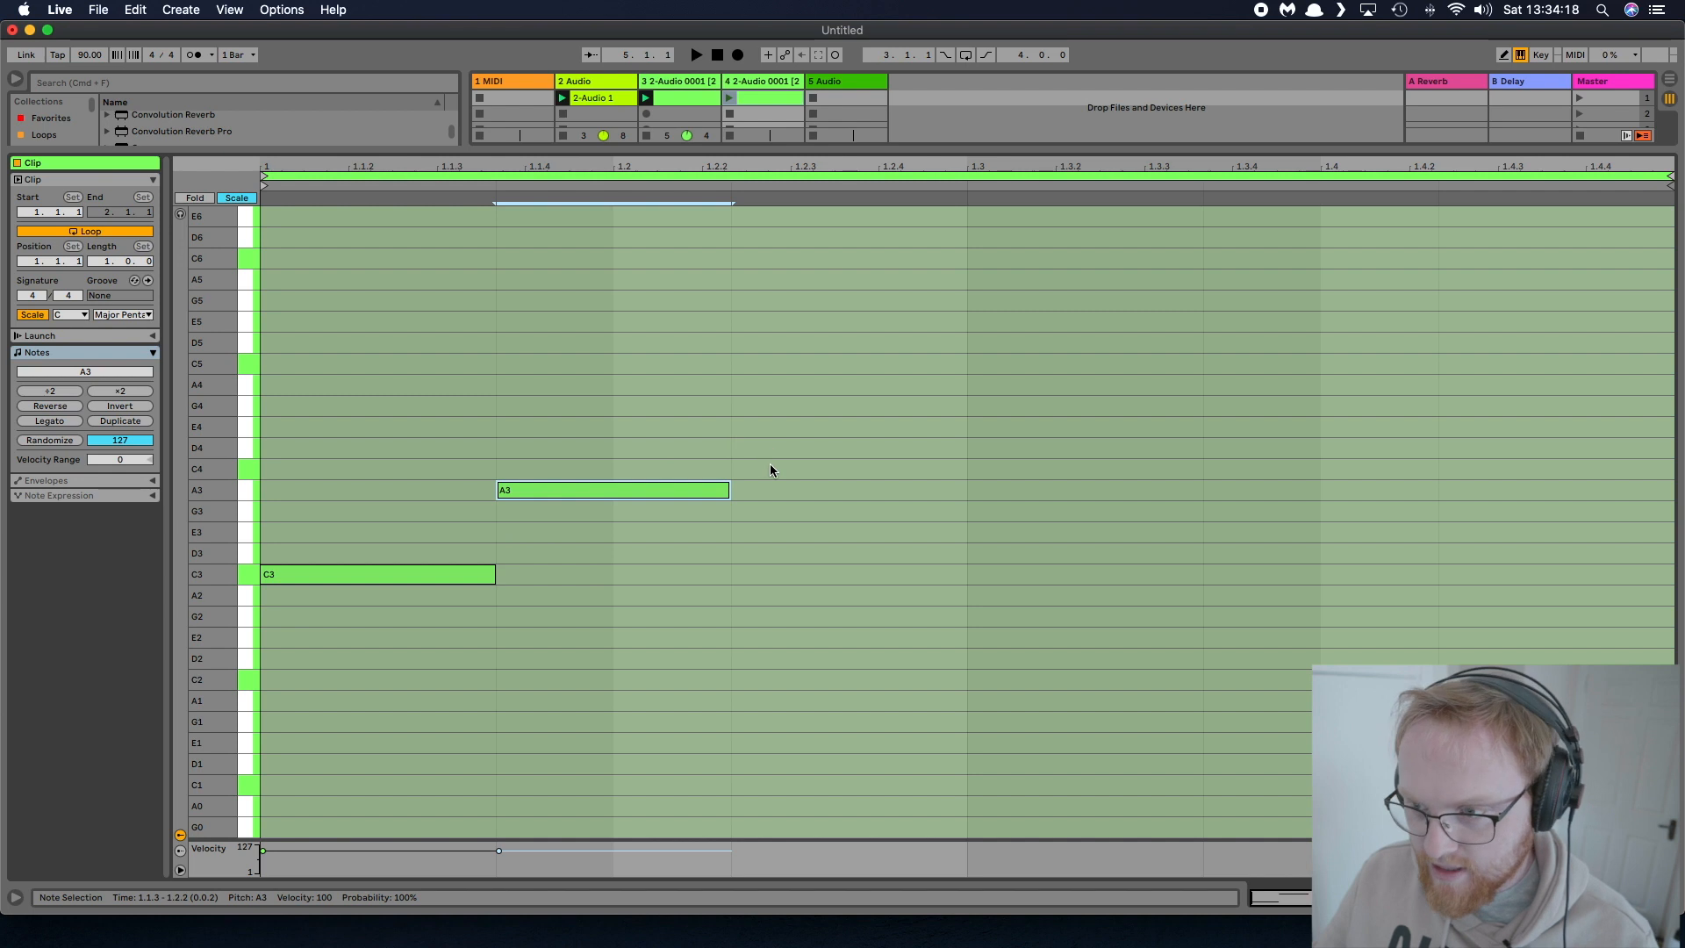
scroll(771, 463, down, 1)
double_click(772, 451)
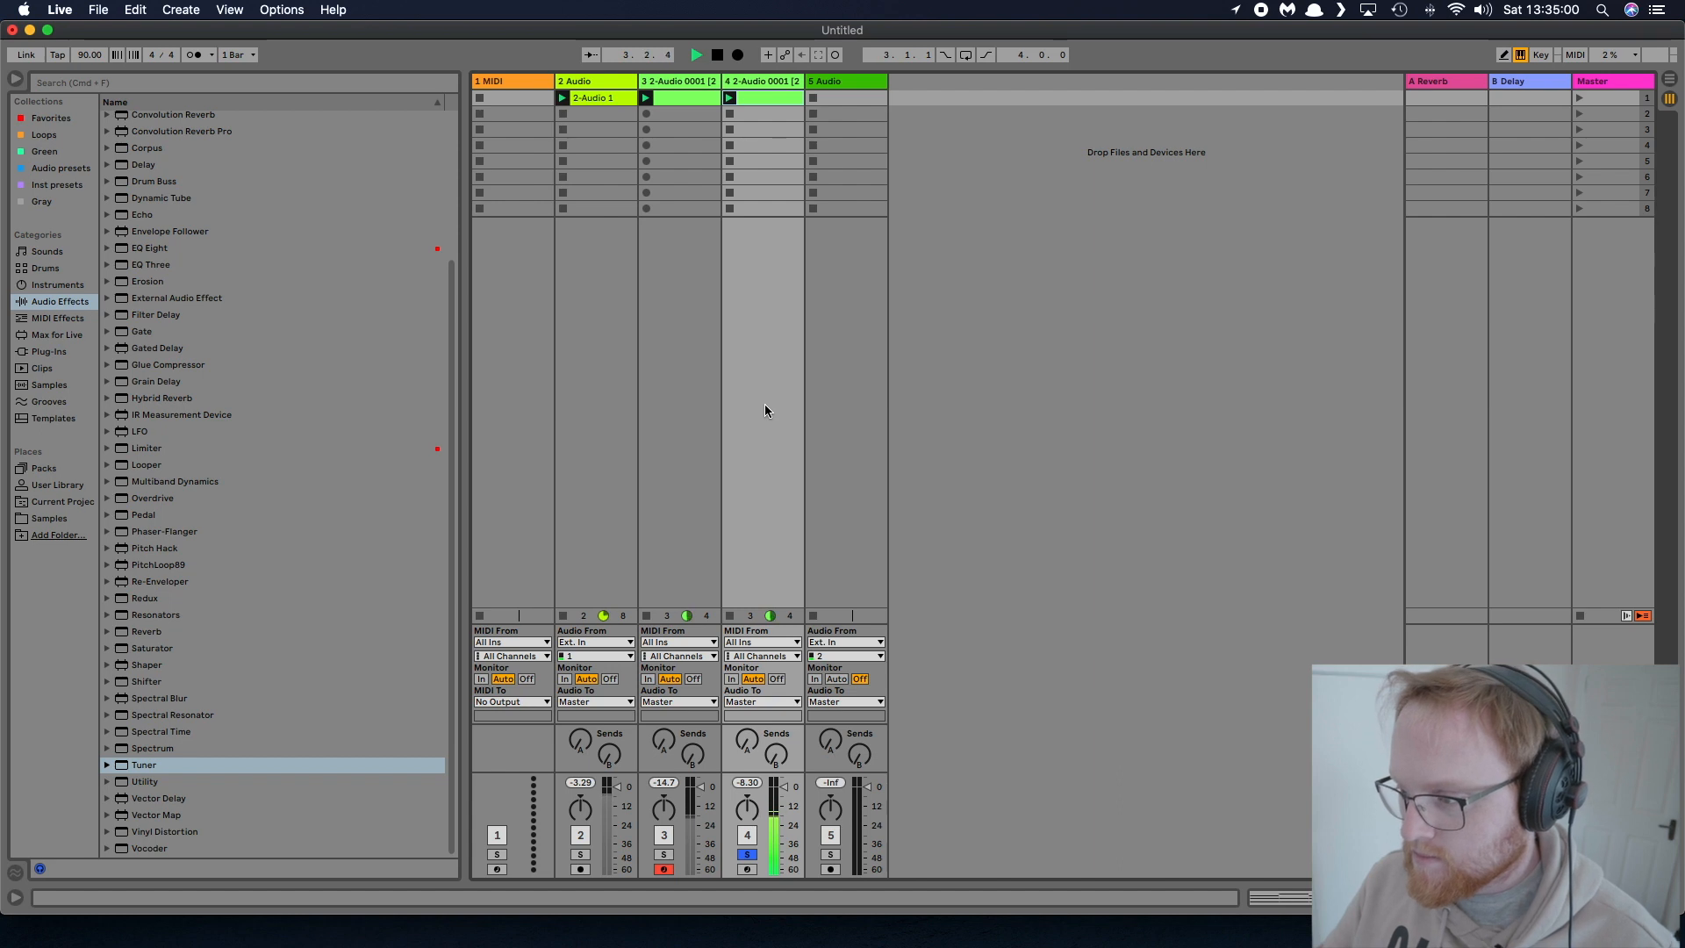
key(space)
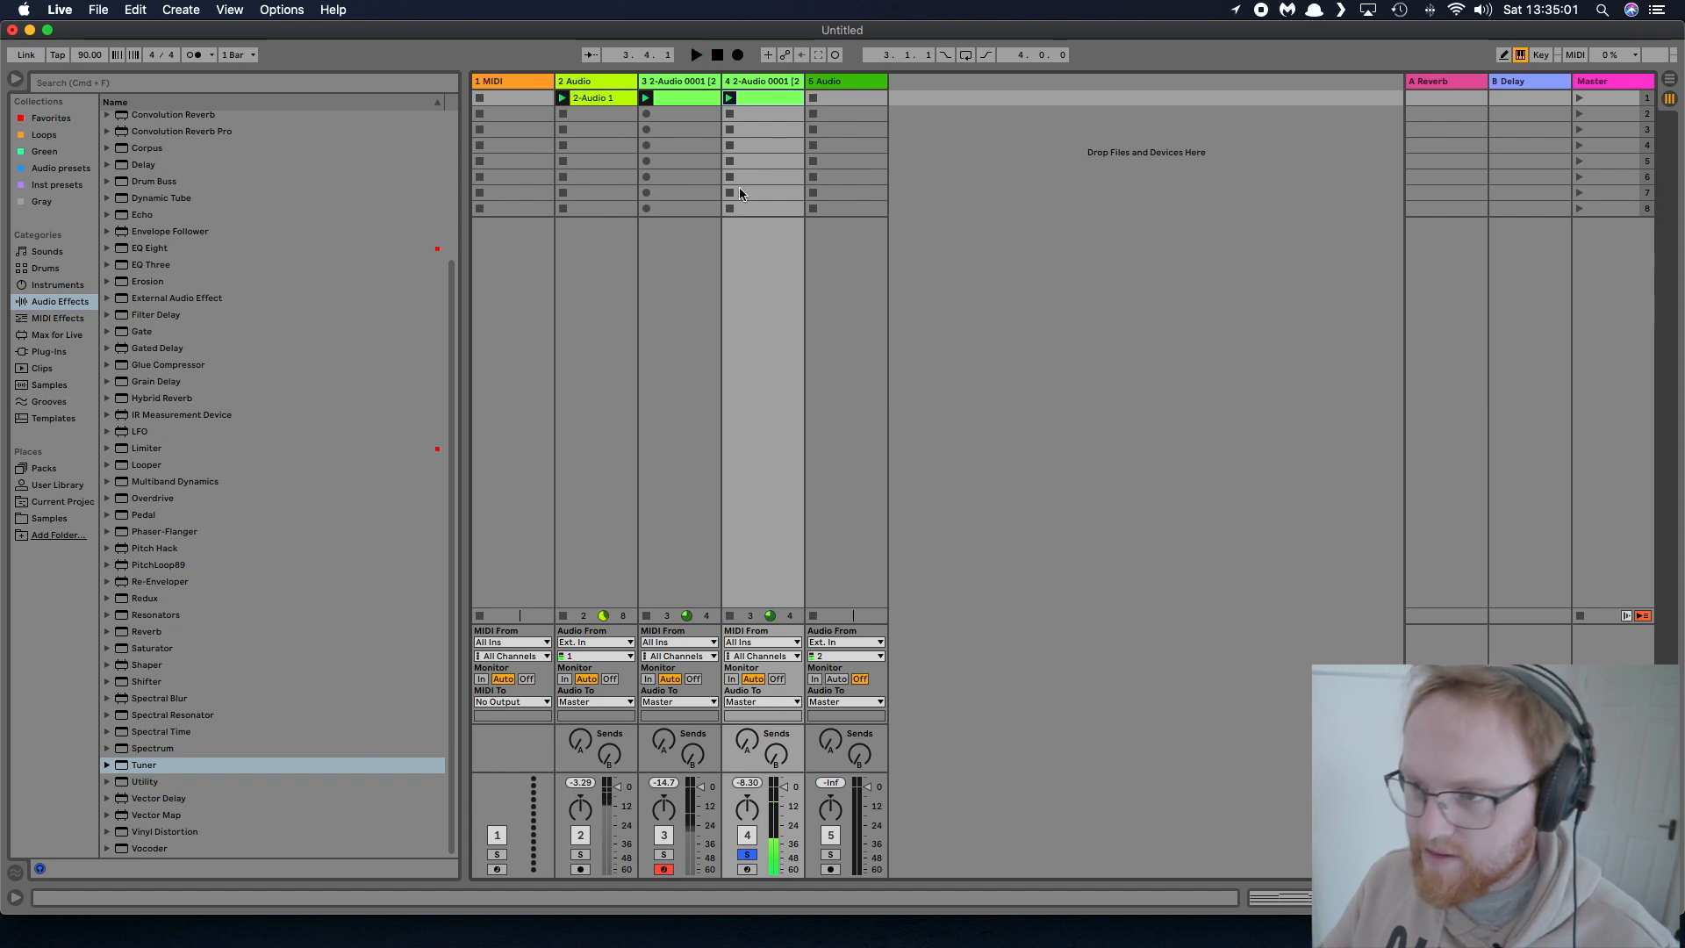
Set track 4's sampler volume envelope to 27.7 s decay and 0.0 dB sustain, adjust its peak point, and play it back
double_click(746, 84)
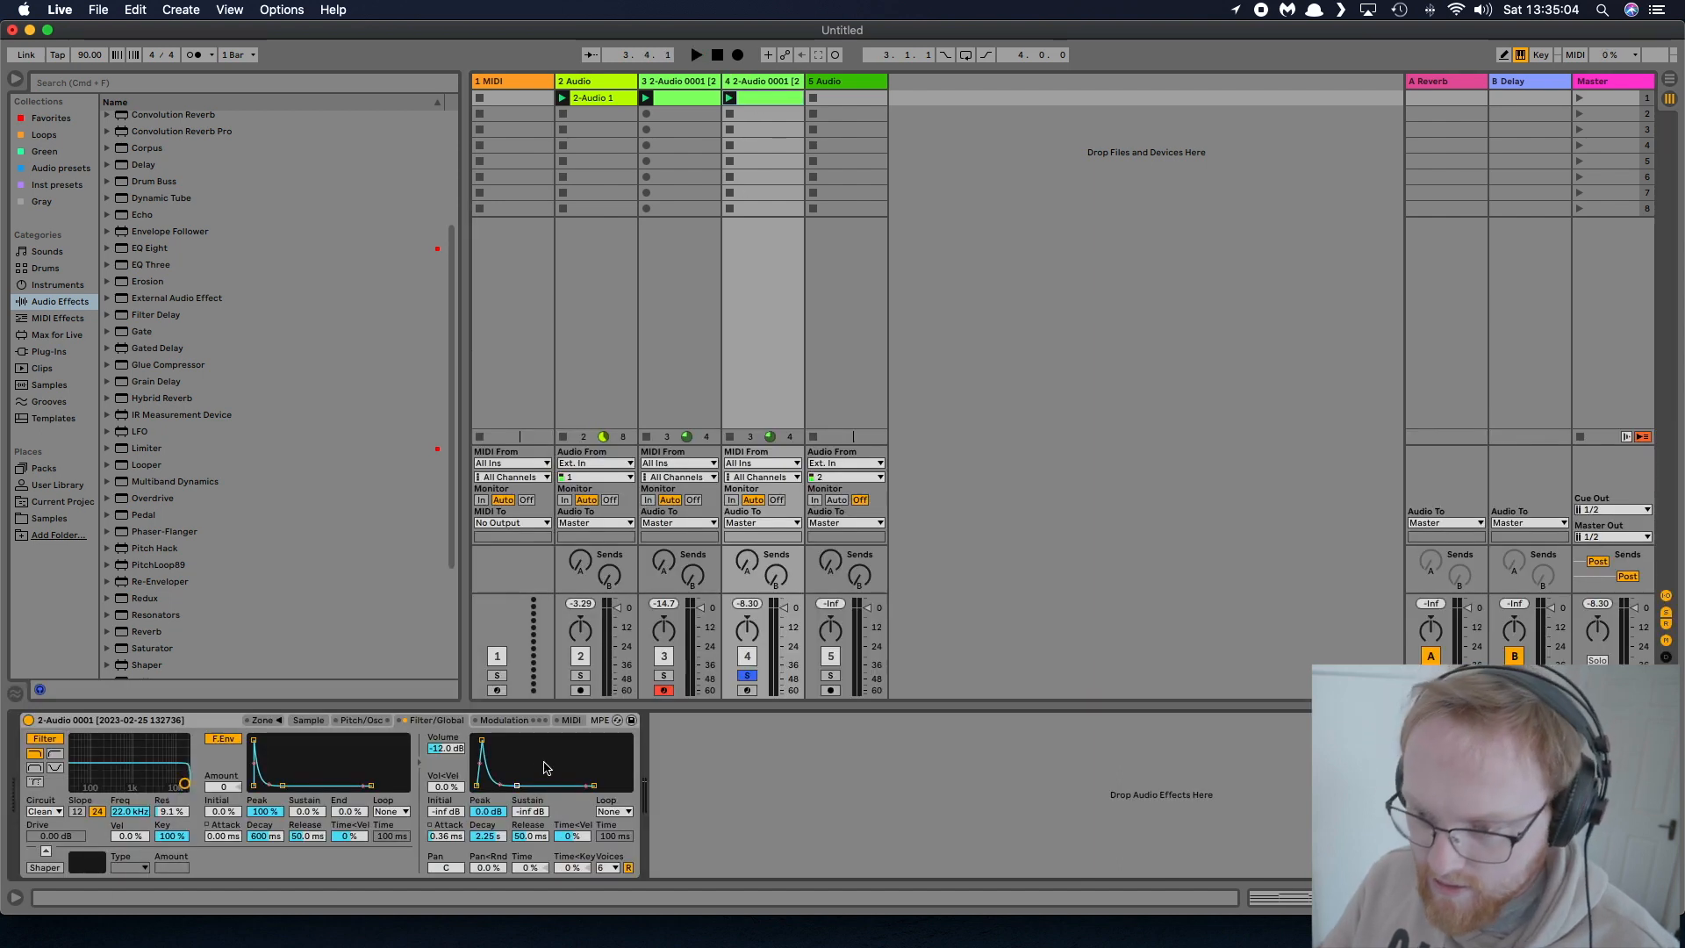
drag(518, 785, 530, 741)
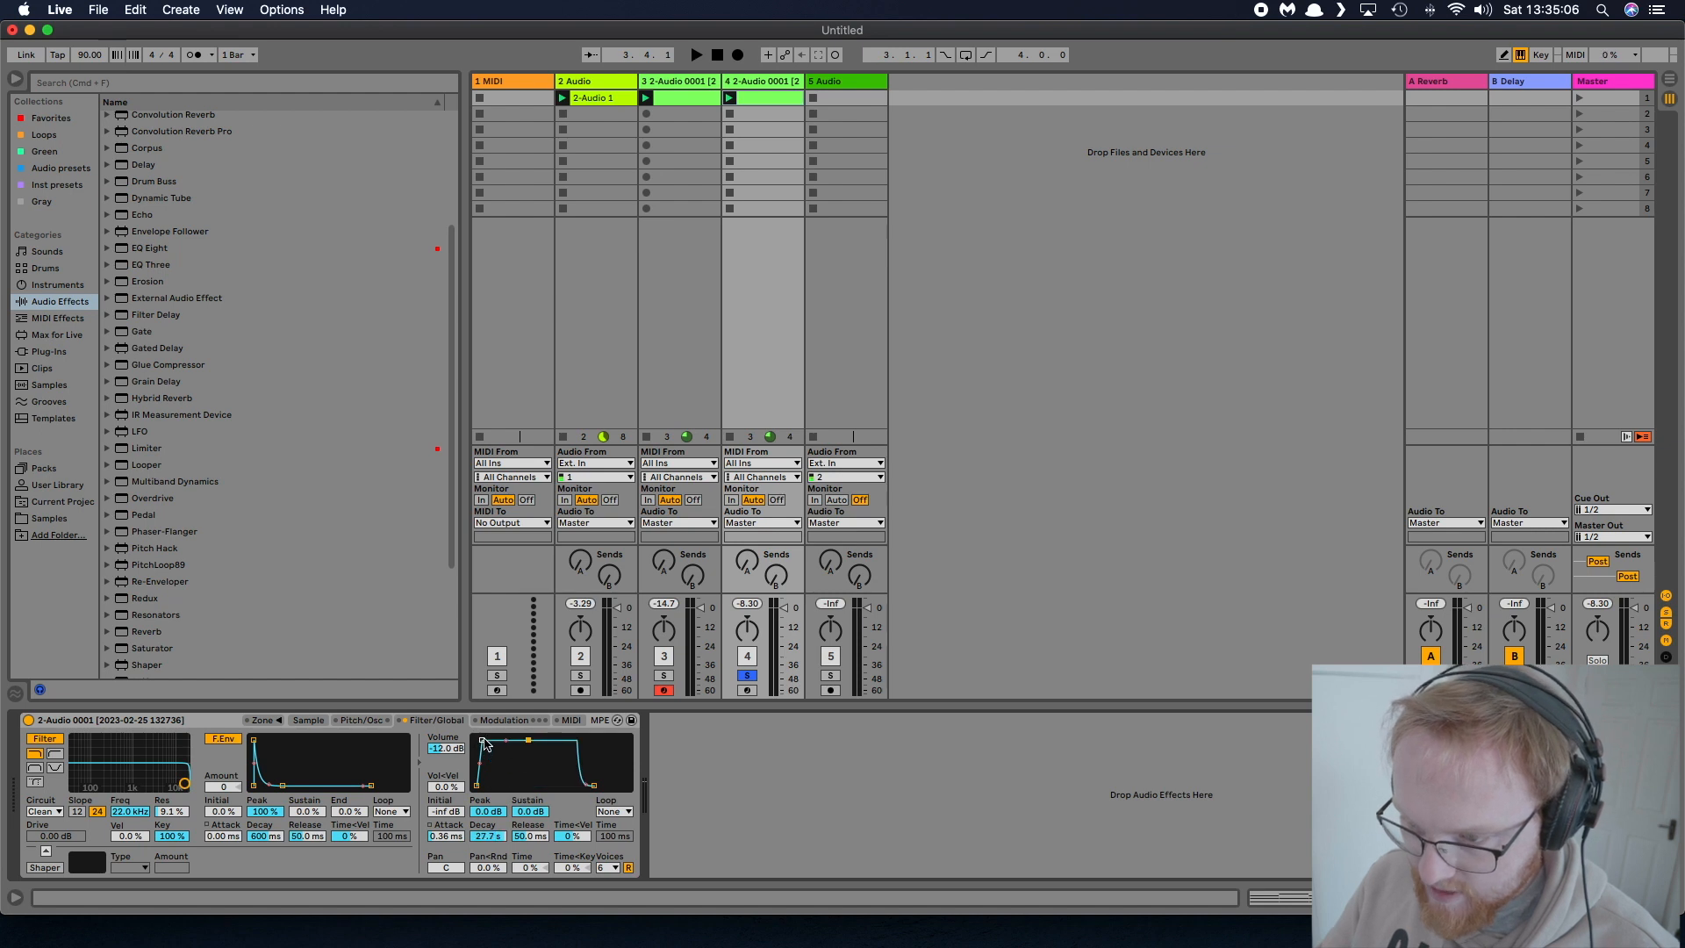
drag(485, 742, 487, 765)
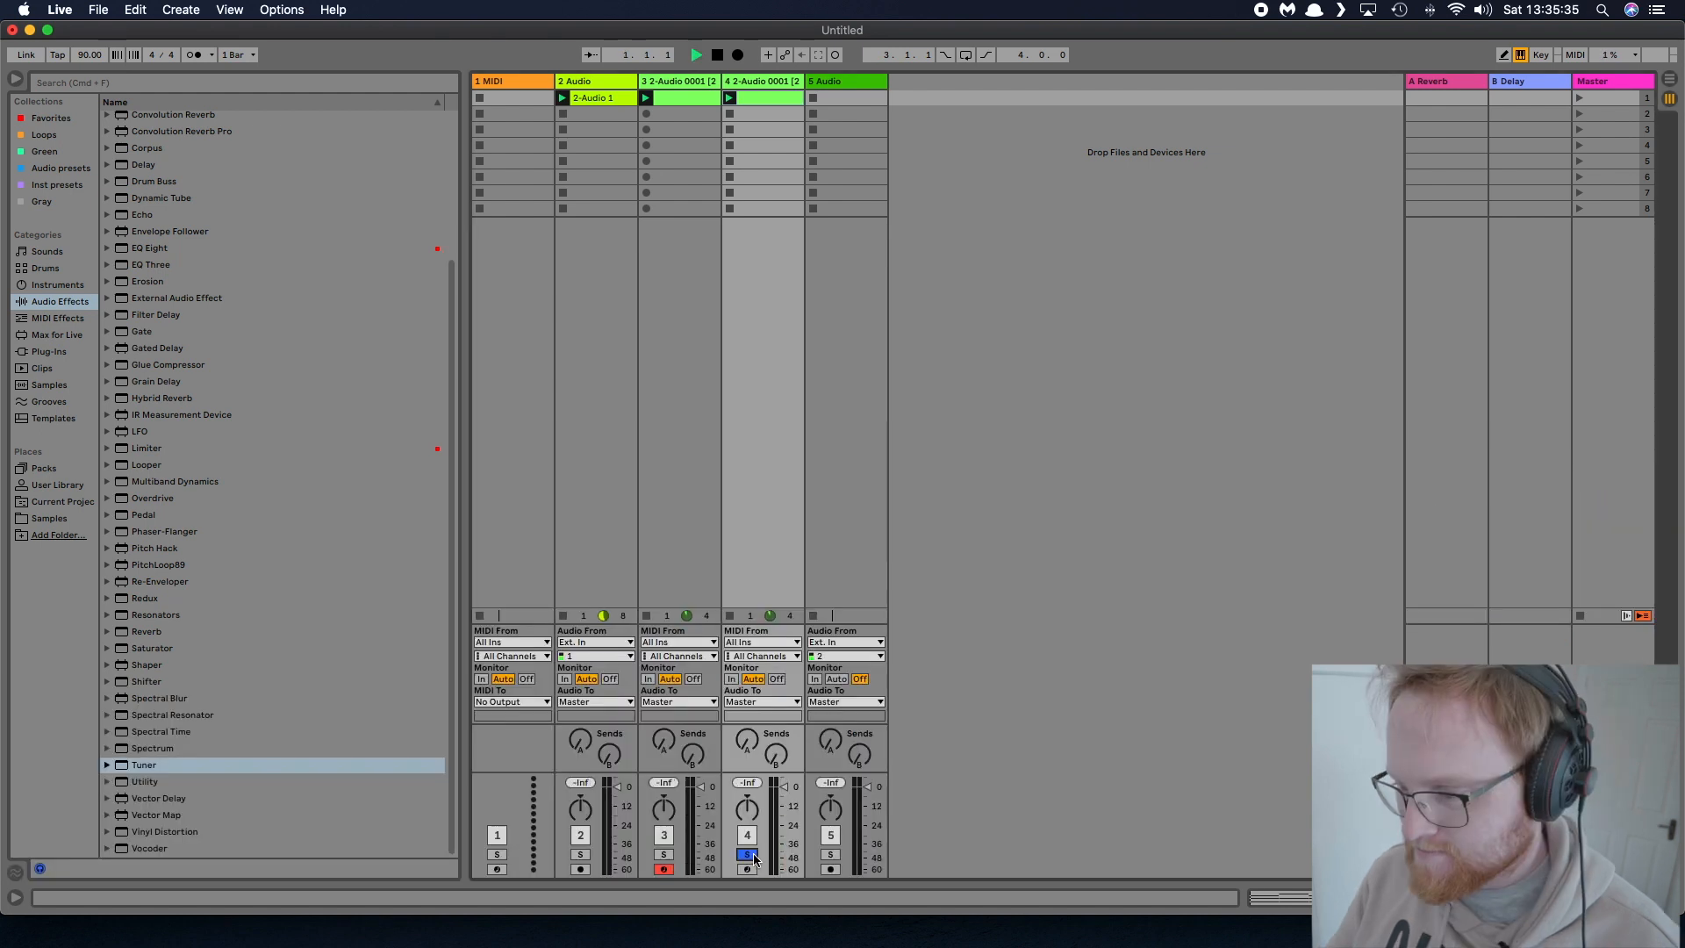
key(space)
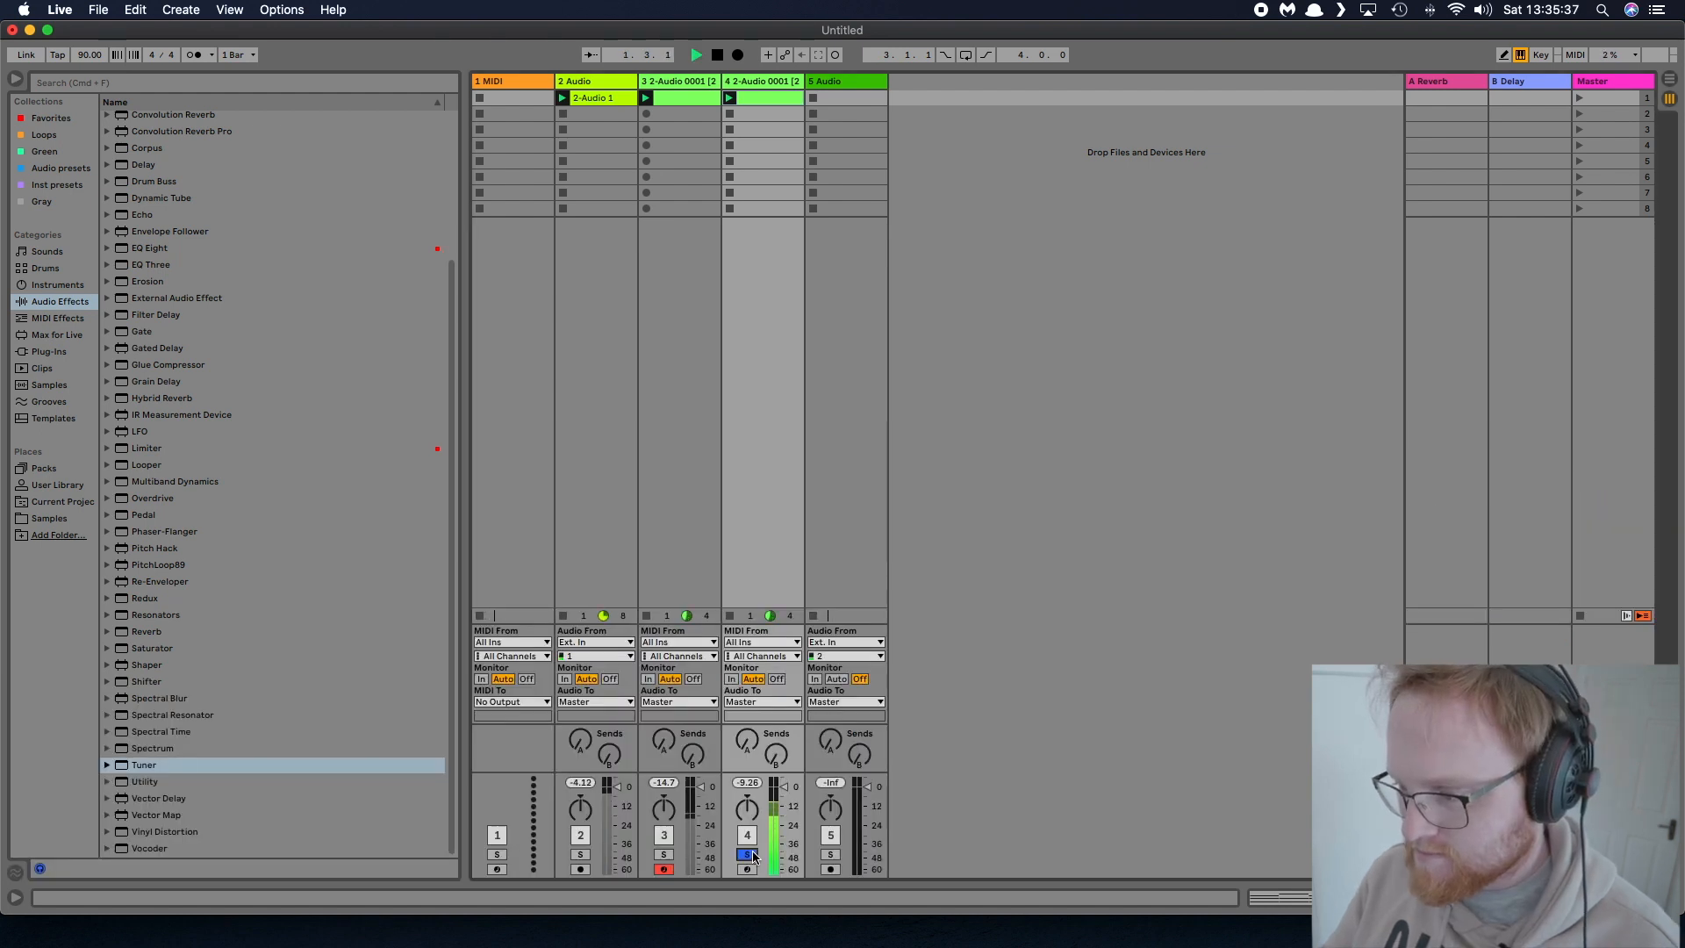
Unsolo track 4 and stop the 2-Audio 1 clip on track 2 so the two MIDI clips play together
click(747, 854)
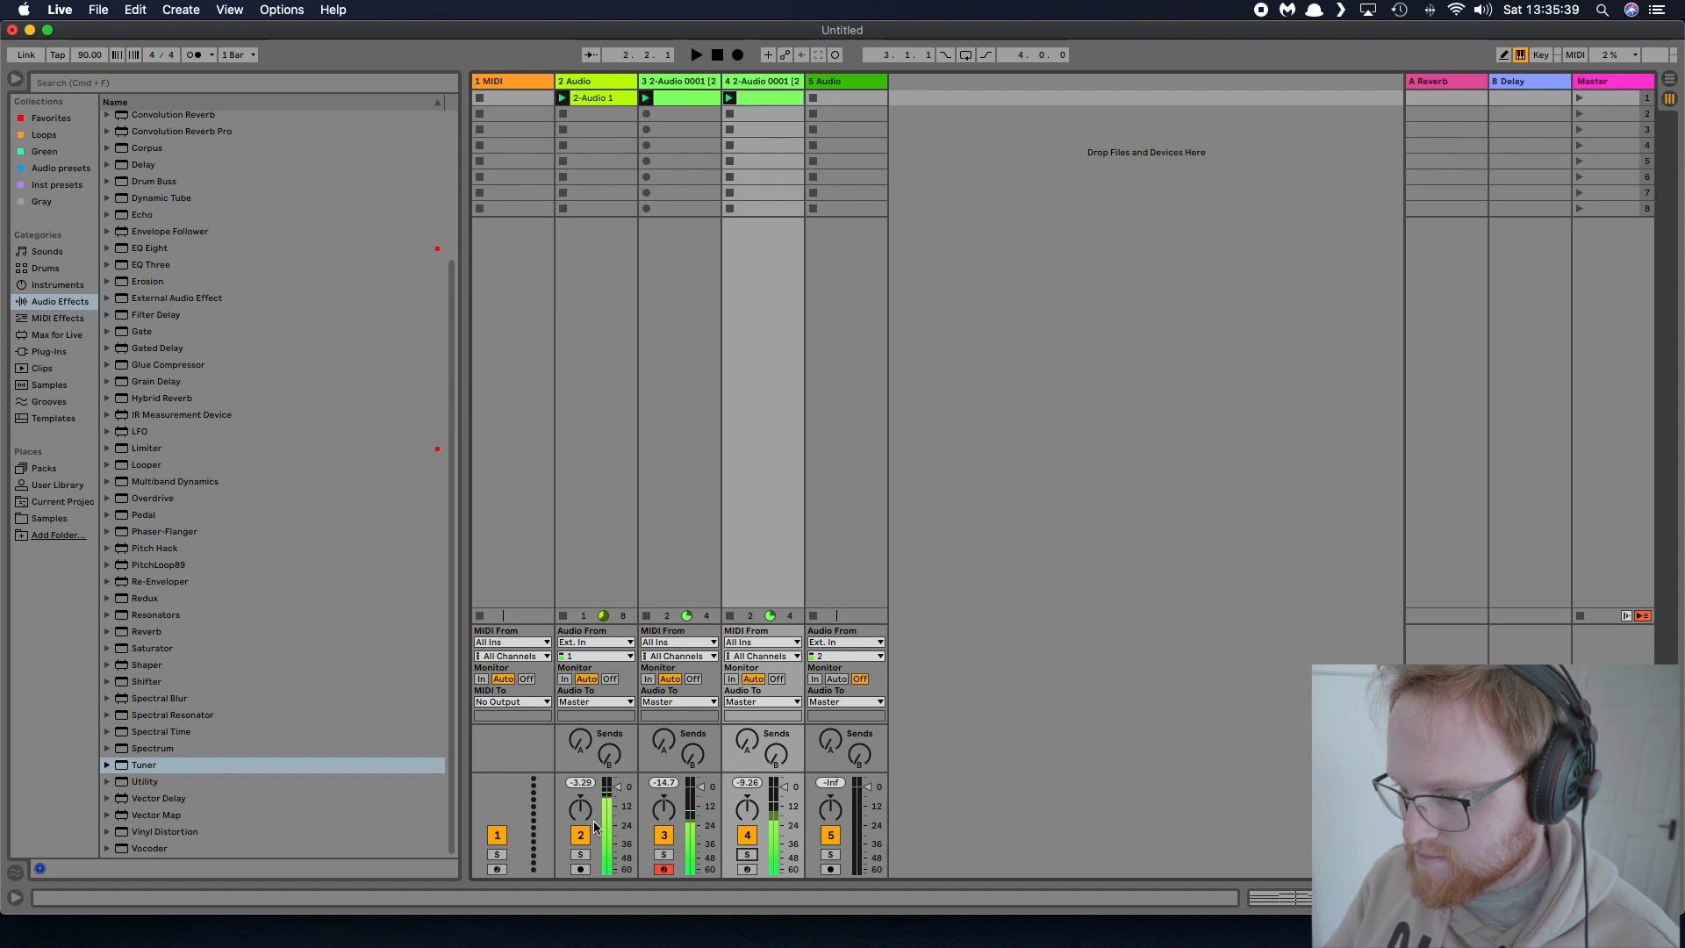
click(562, 616)
key(space)
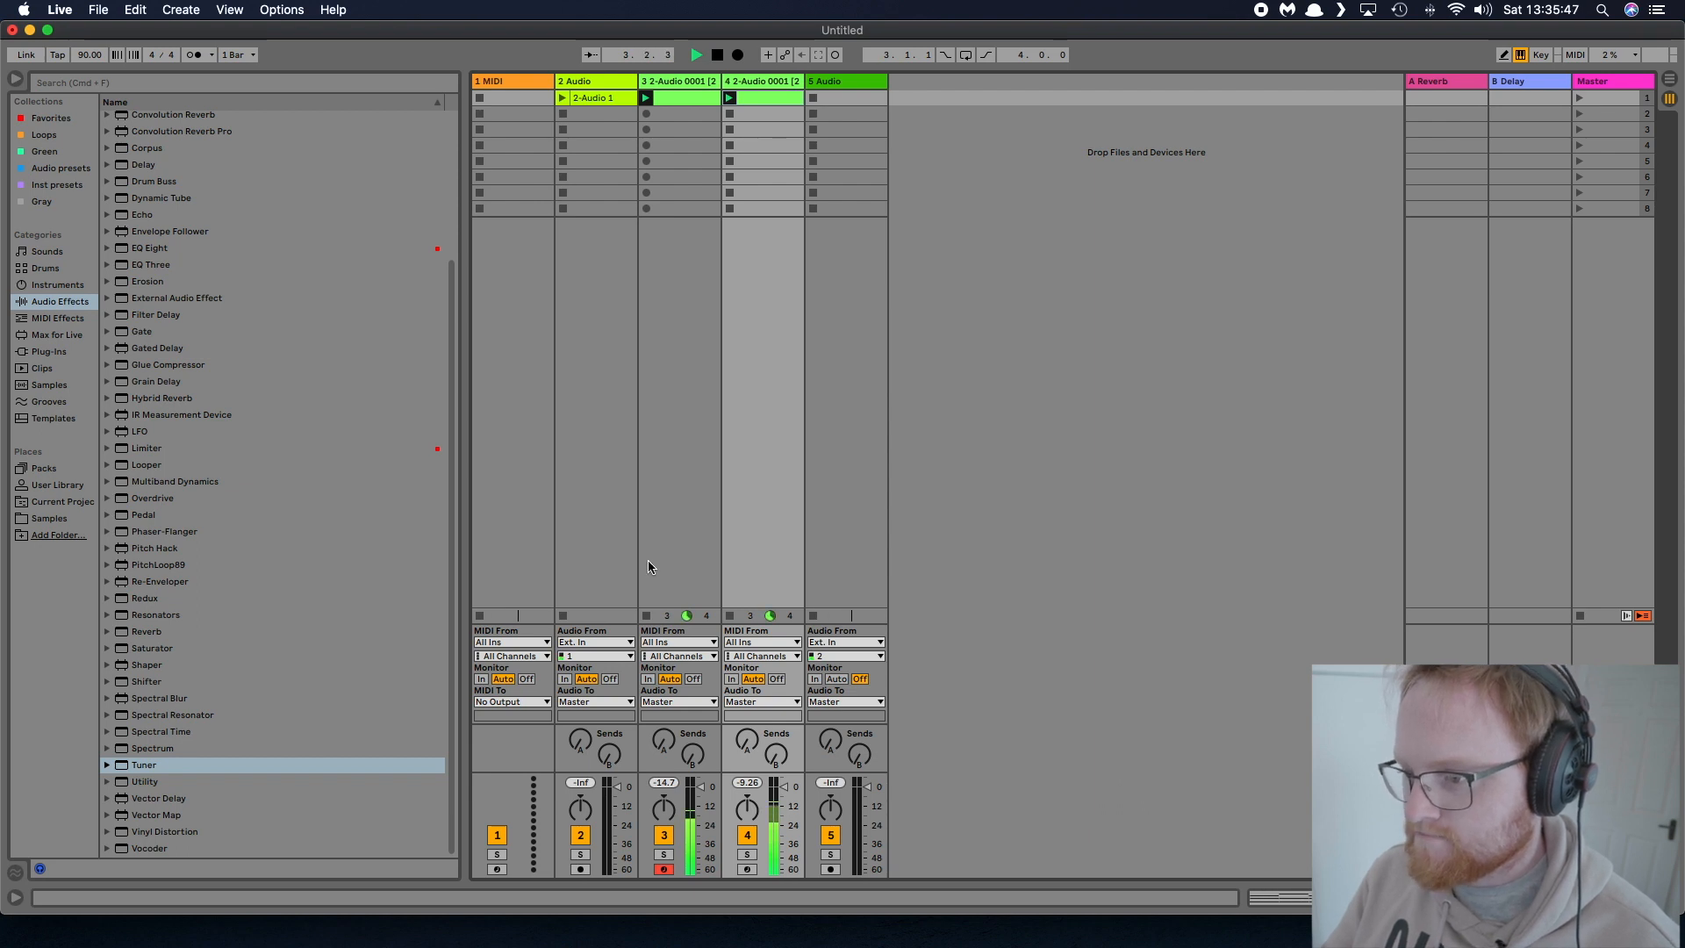
key(space)
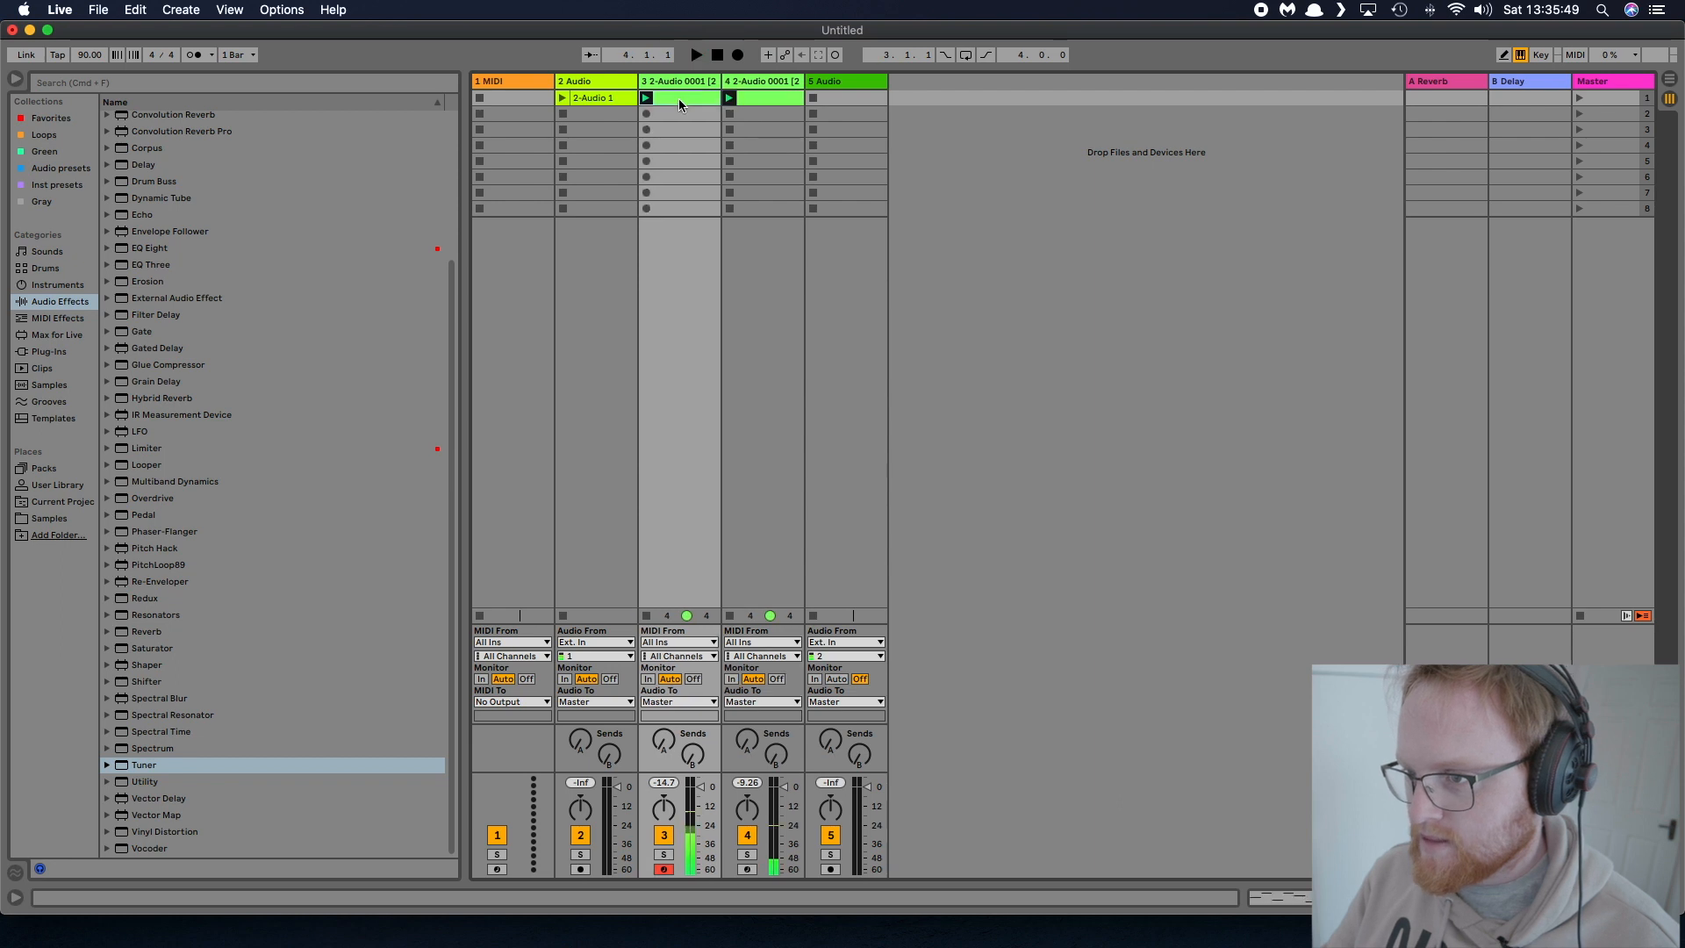
Transpose all notes of track 3's melody clip up one octave and play it back
double_click(677, 98)
key(super+a)
key(shift+Up)
key(space)
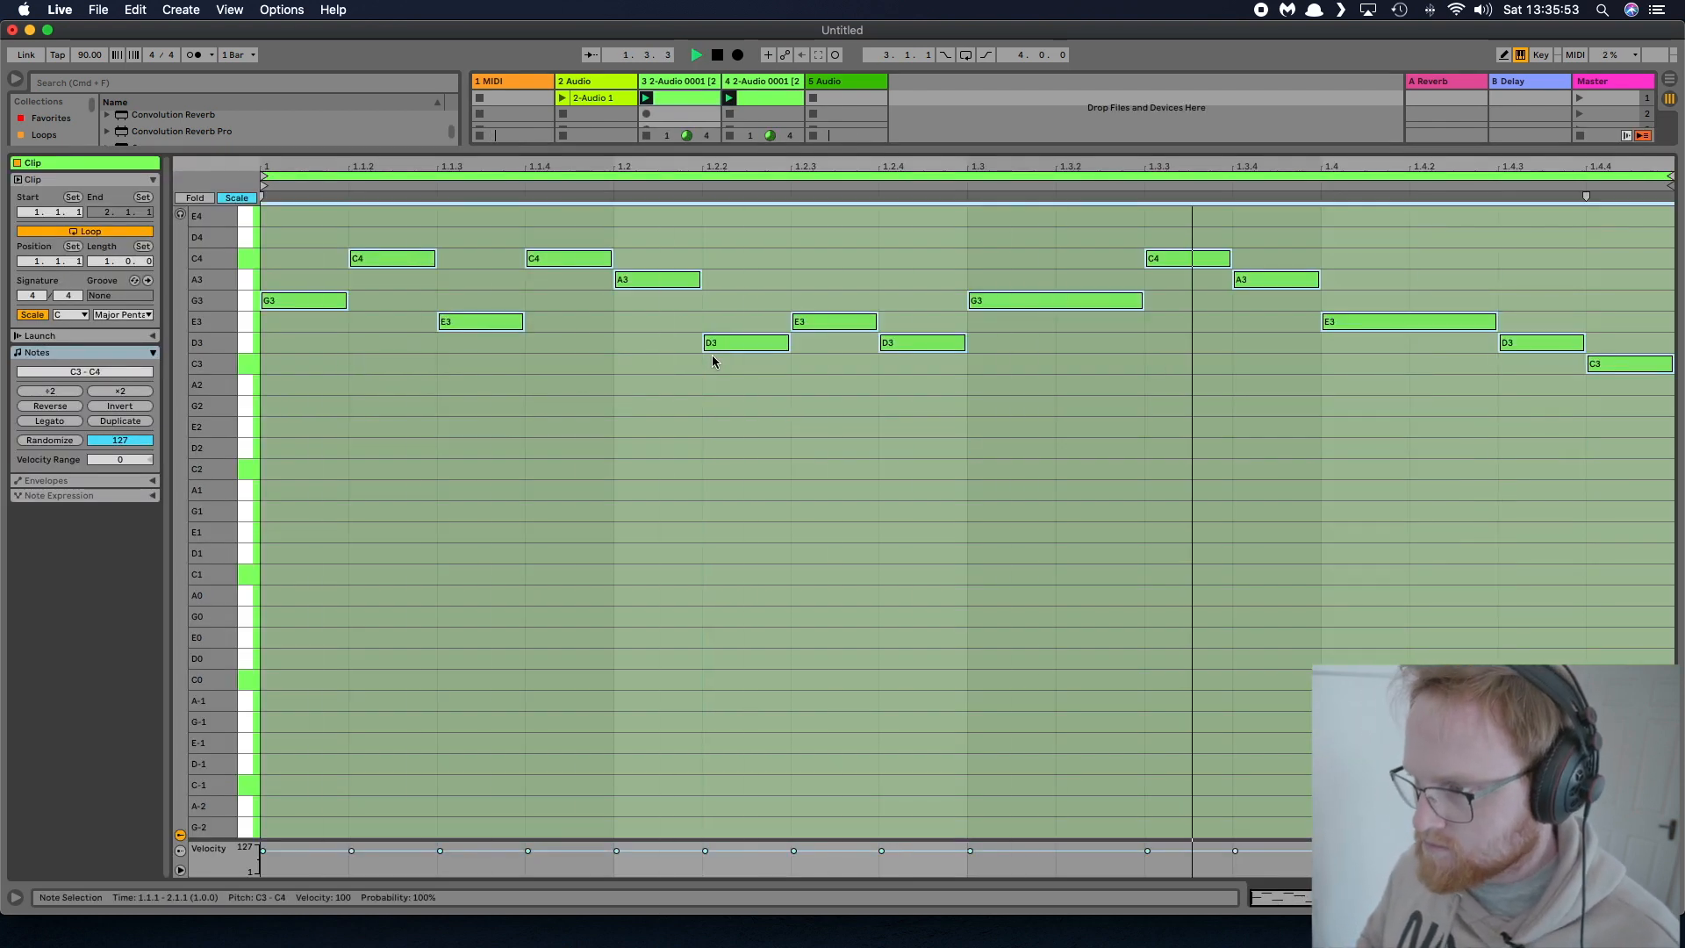